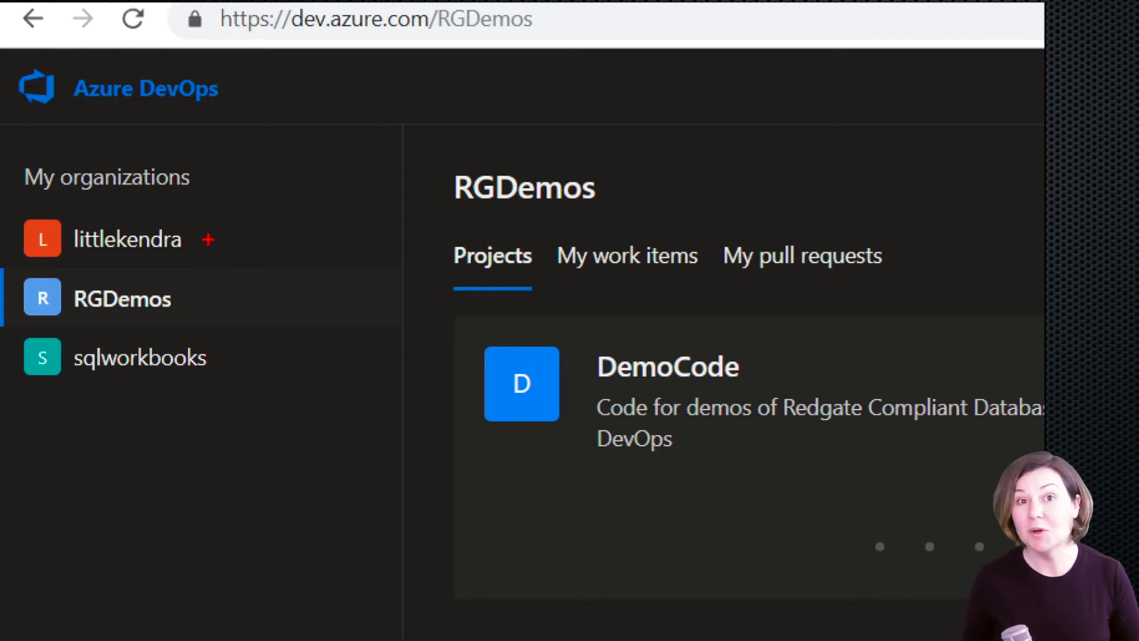
drag(187, 303, 240, 303)
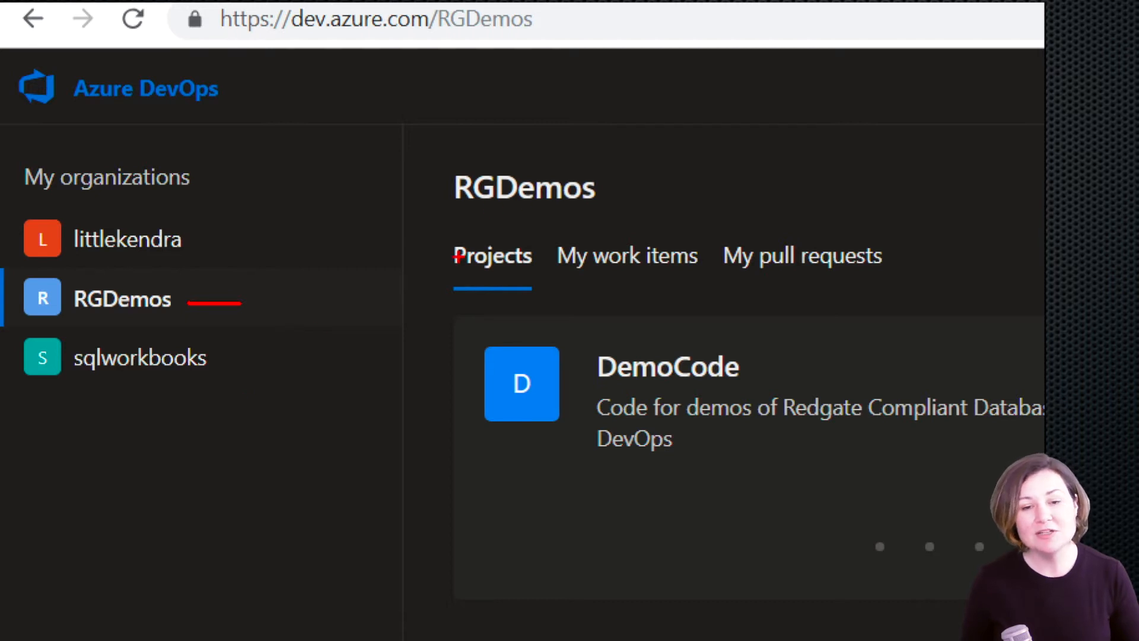
drag(482, 328, 511, 507)
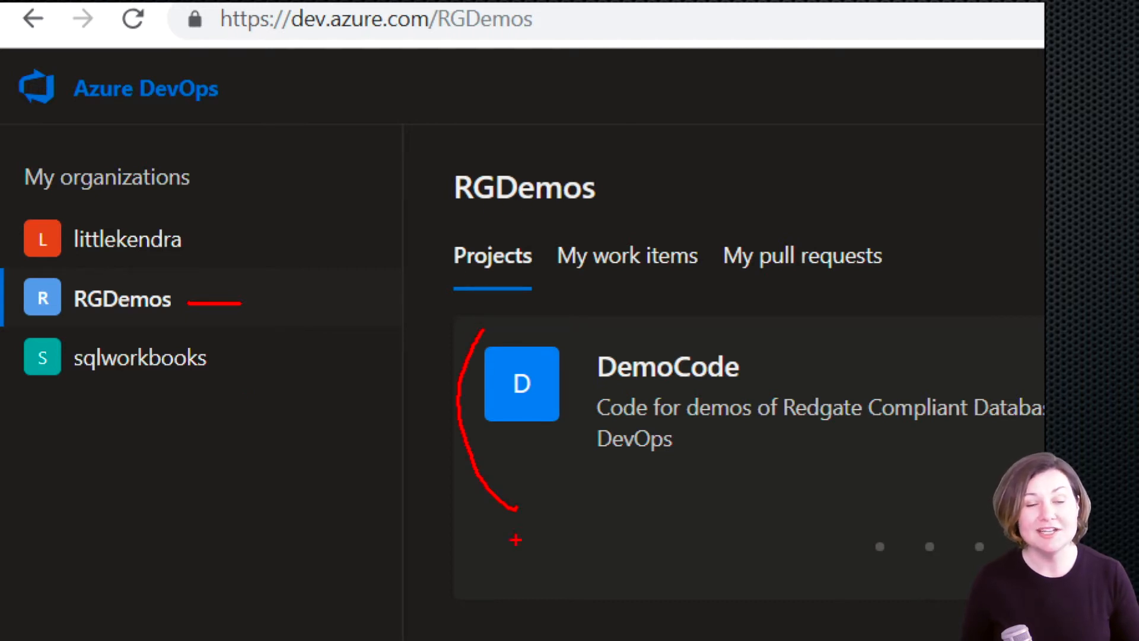
key(Escape)
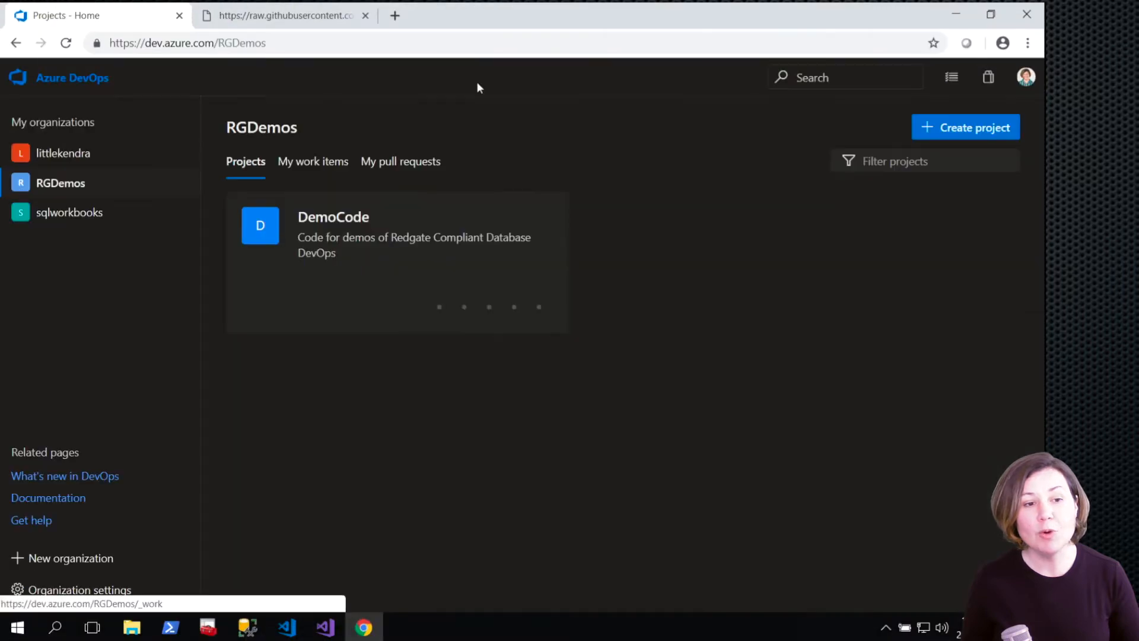
Step: Start a new project in the RGDemos organization and name it Northwind
click(961, 134)
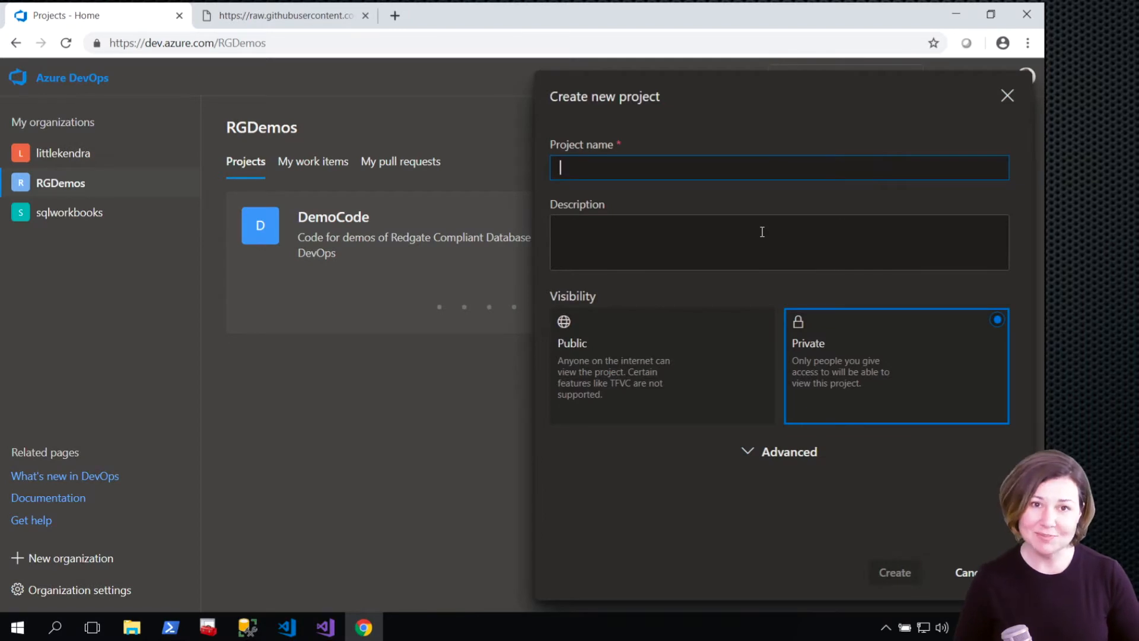
text(Northw)
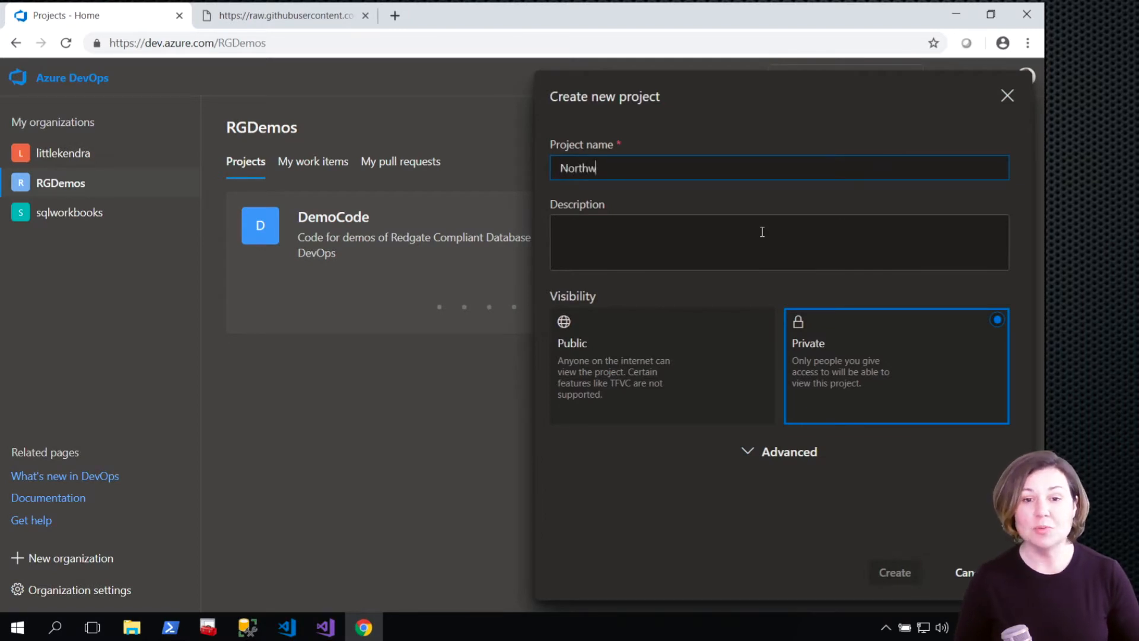
text(ind)
Step: Begin the project description with "Demos with the Microsoft Northwind Sample db ("
click(762, 231)
text(Demos with the Micr)
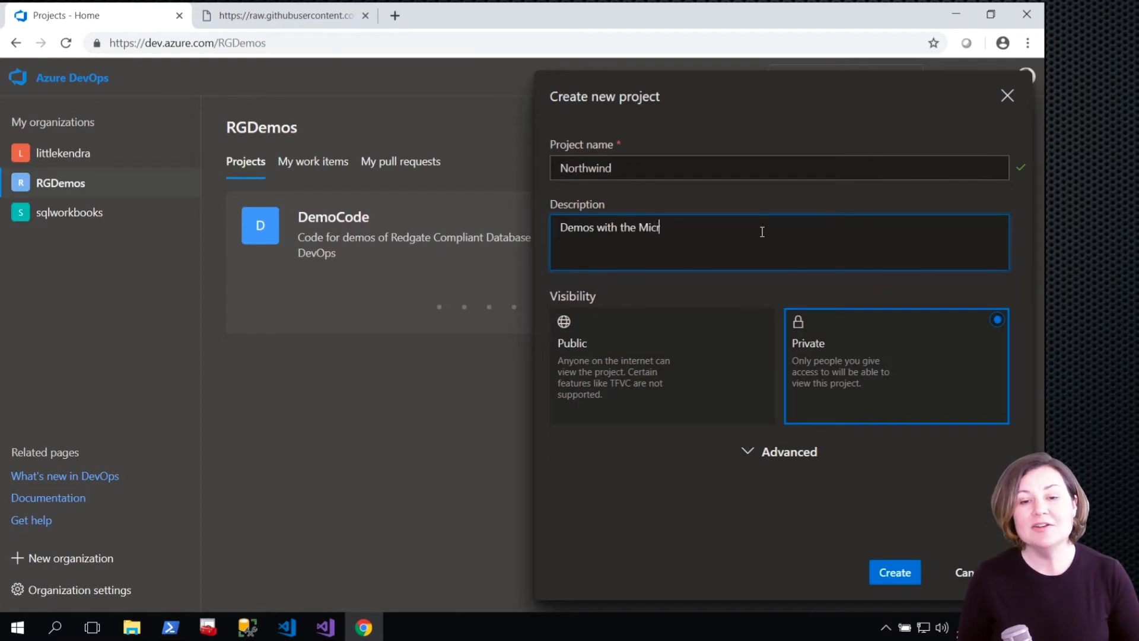
text(osoft Nowrt)
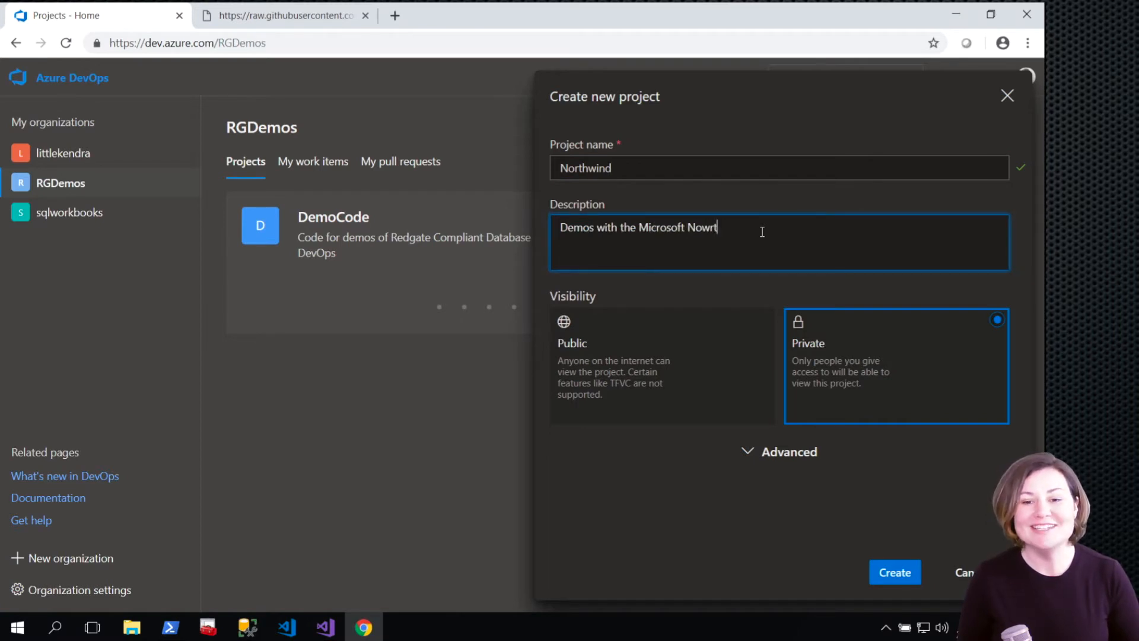
text(rthwwind Sim)
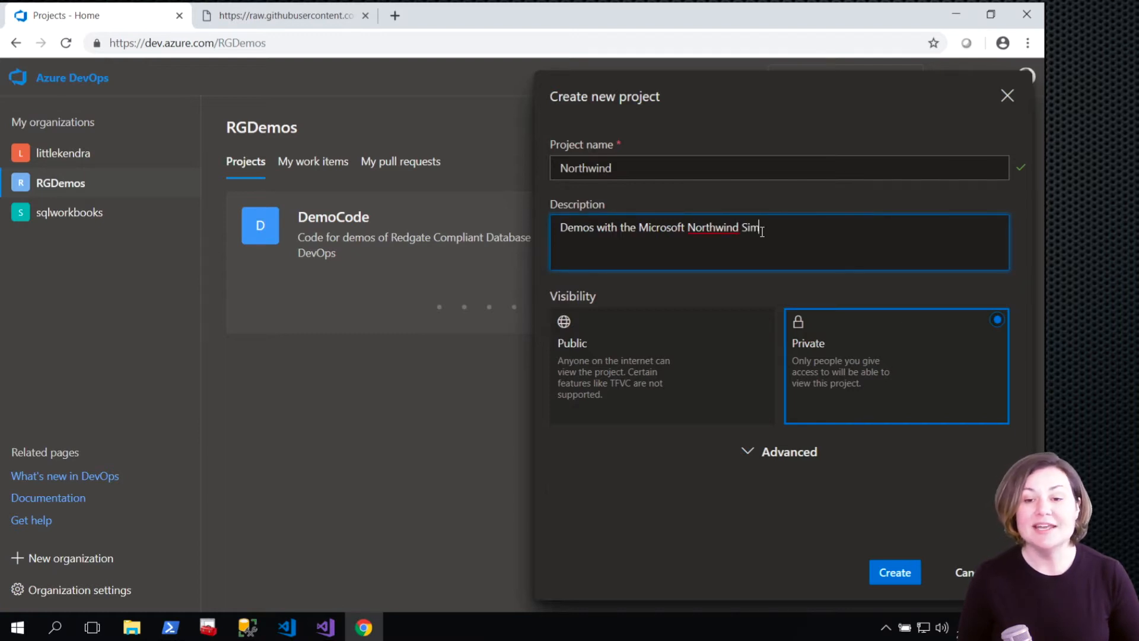
key(BackSpace)
key(BackSpace)
text(ample db ()
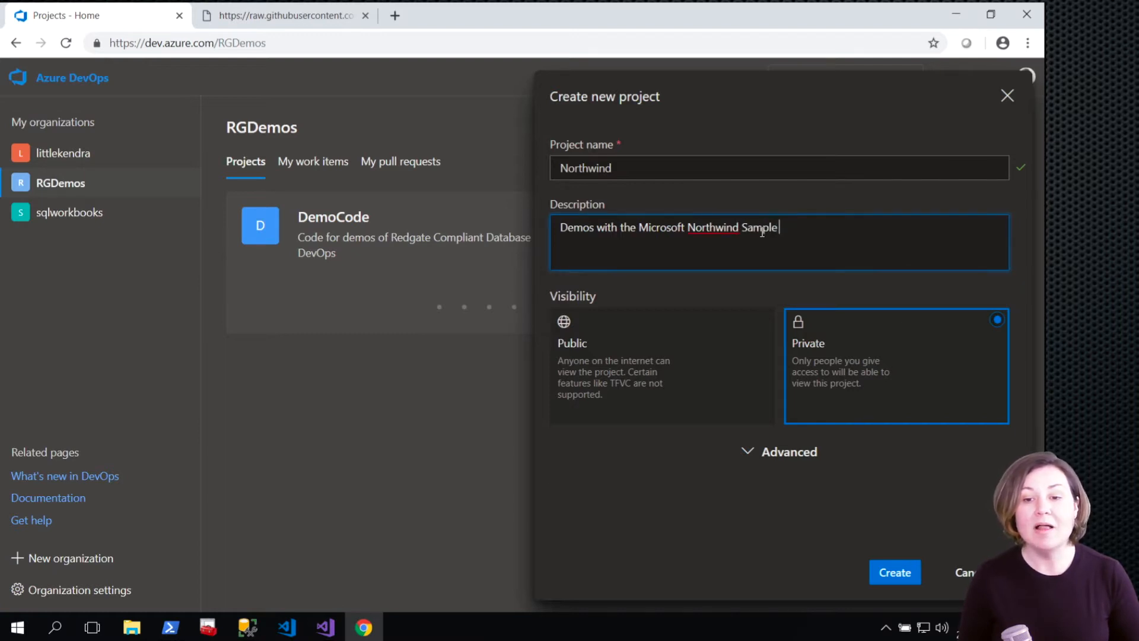
Step: Go back to the northwind-pubs folder of Microsoft's sql-server-samples repository on GitHub and copy its web address
click(286, 16)
click(22, 50)
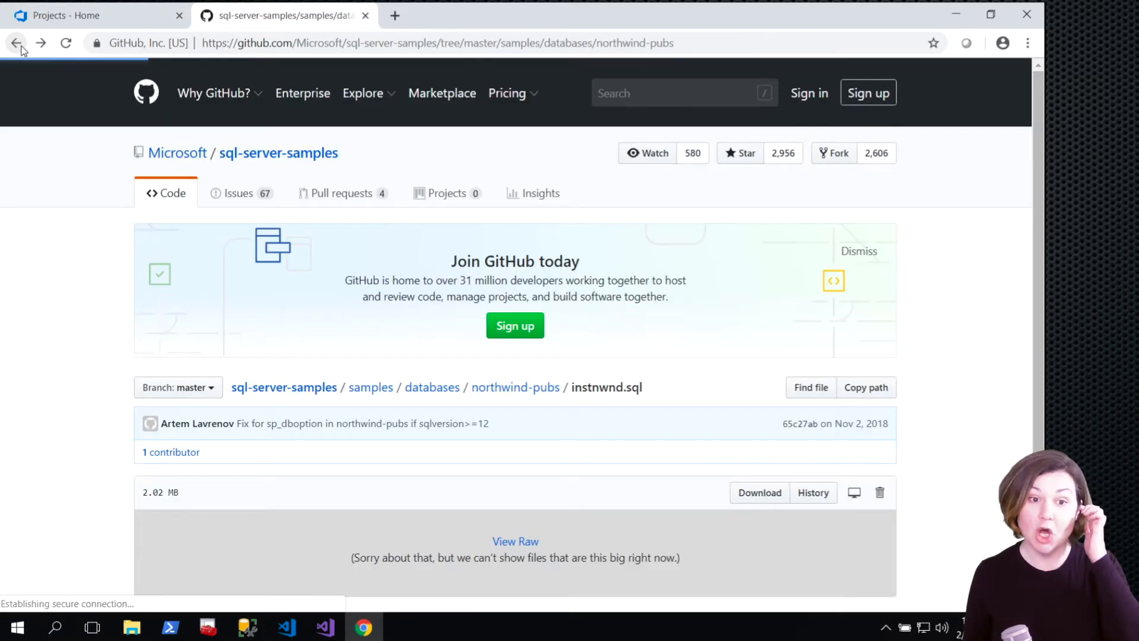
click(16, 43)
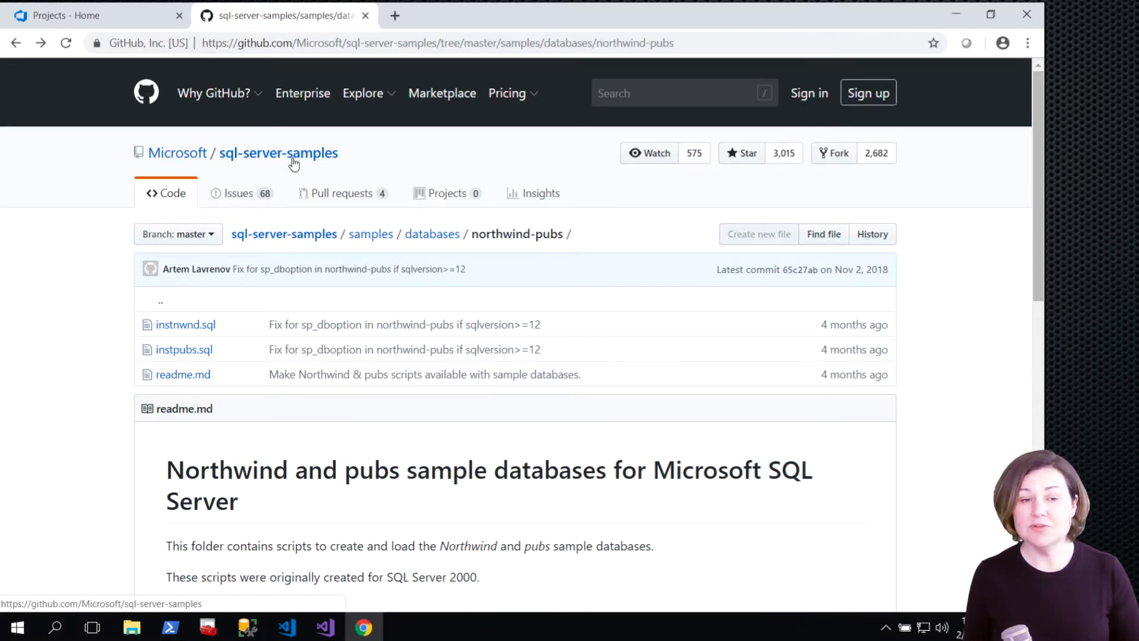
click(502, 50)
key(ctrl+c)
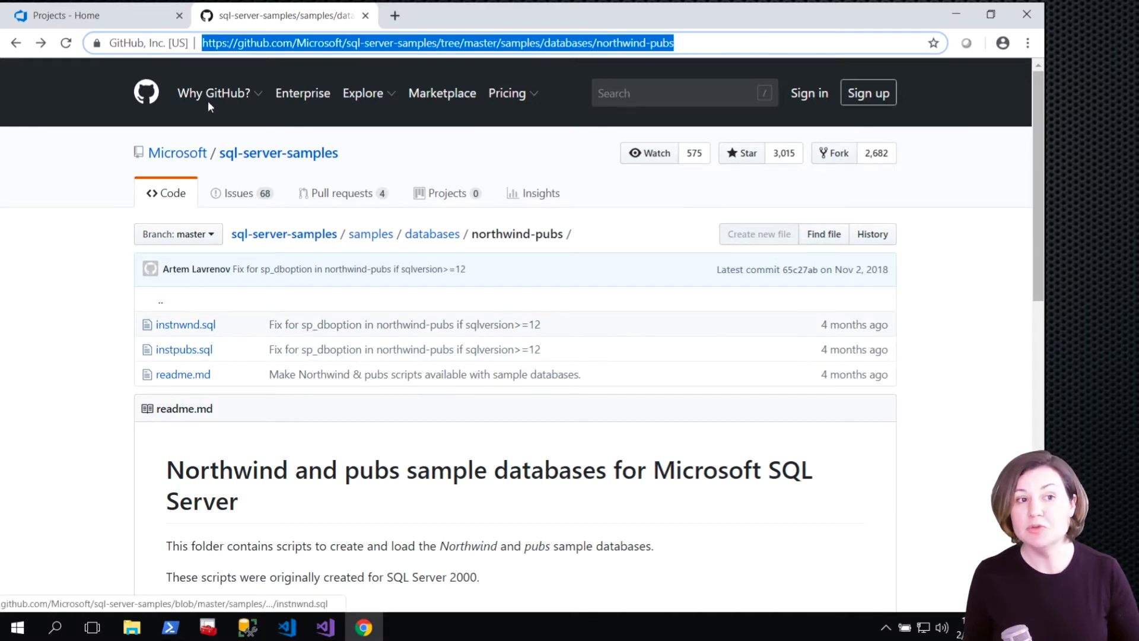
Step: Complete the project description in Azure DevOps with "download here:", the copied northwind-pubs address and a closing parenthesis
click(89, 16)
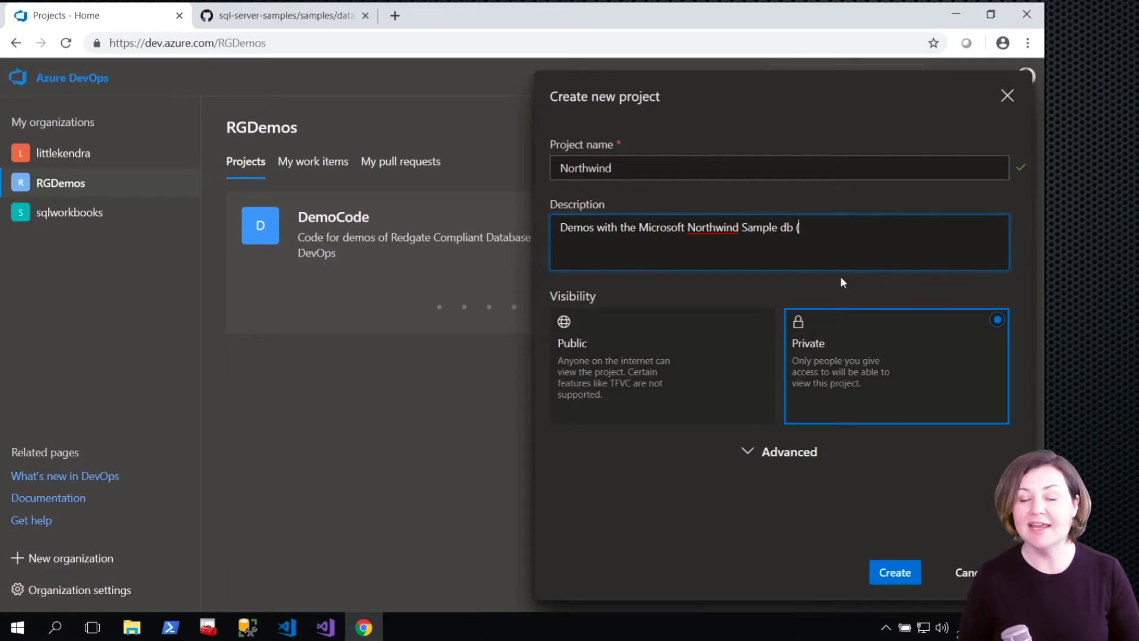
text(download here:)
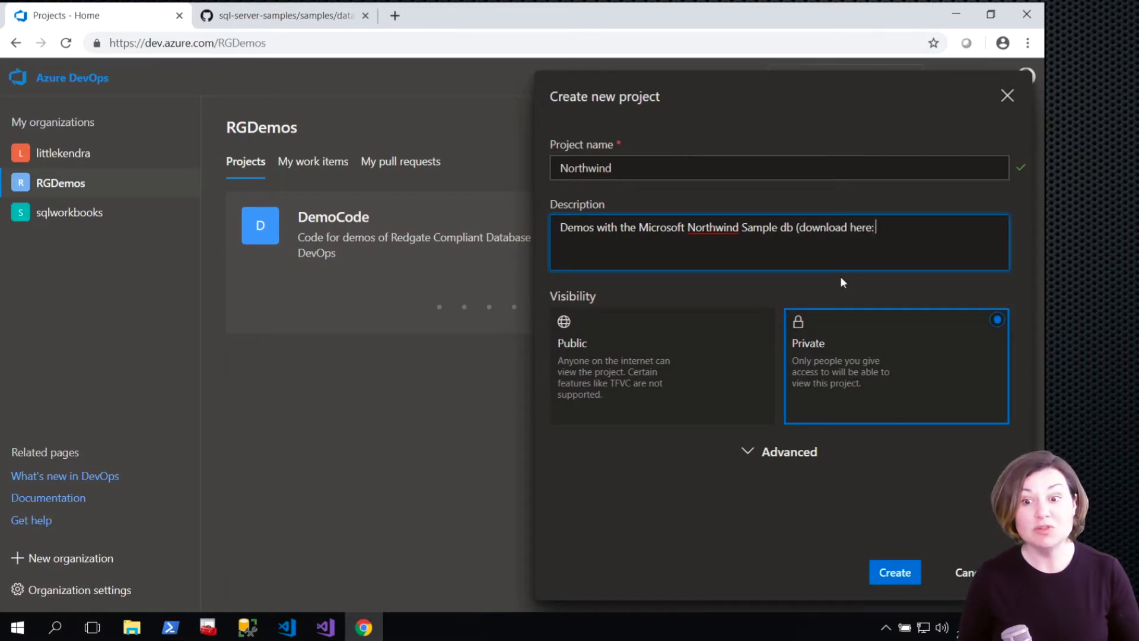
key(ctrl+v)
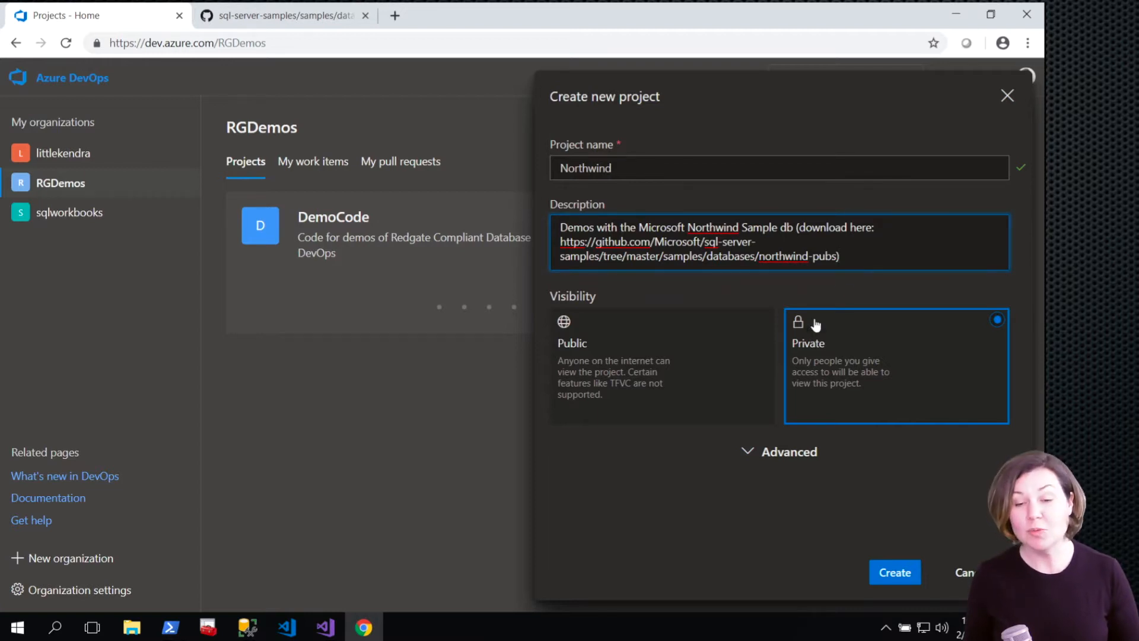
Step: Make the project public, keep Git version control and the Agile work item process, and create it
click(722, 355)
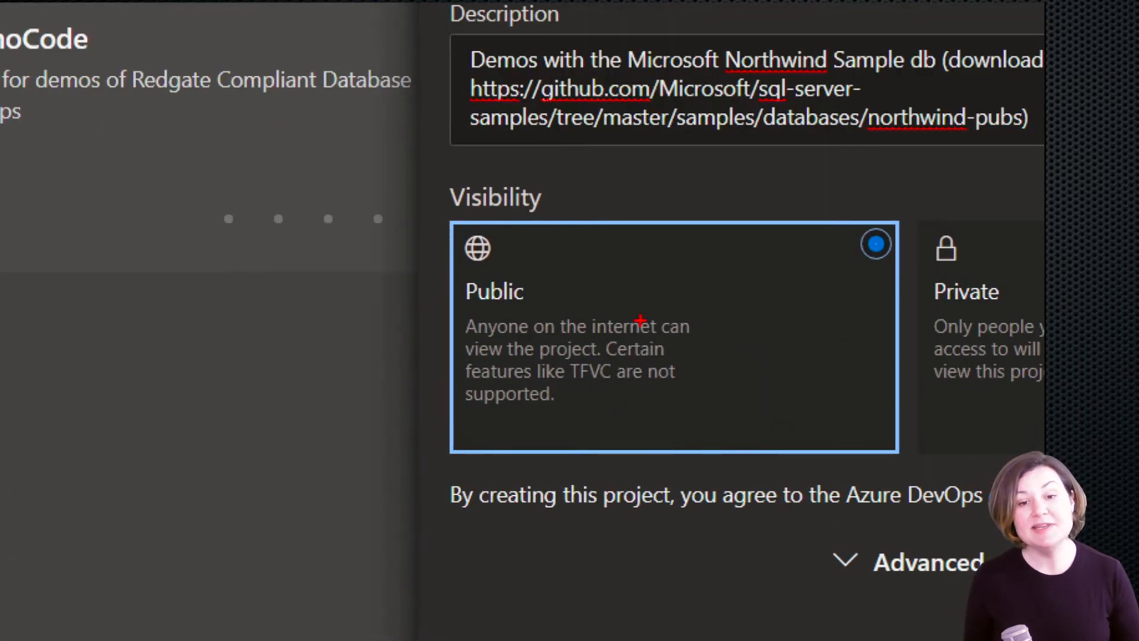
mouse_move(677, 299)
mouse_down()
mouse_move(702, 313)
mouse_move(719, 401)
mouse_up()
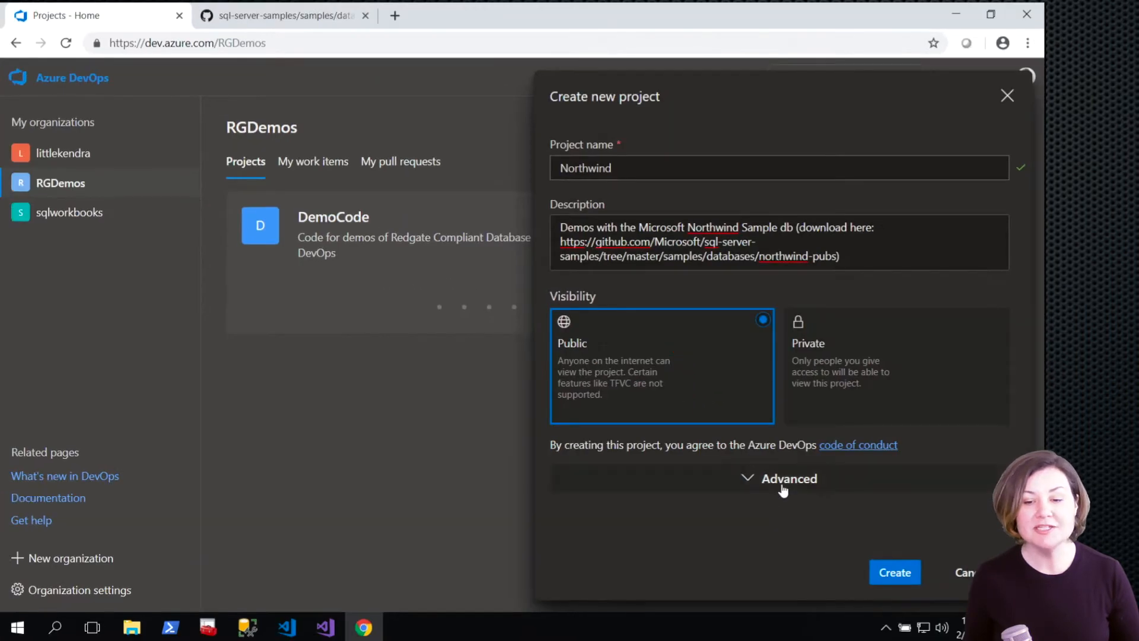
click(779, 486)
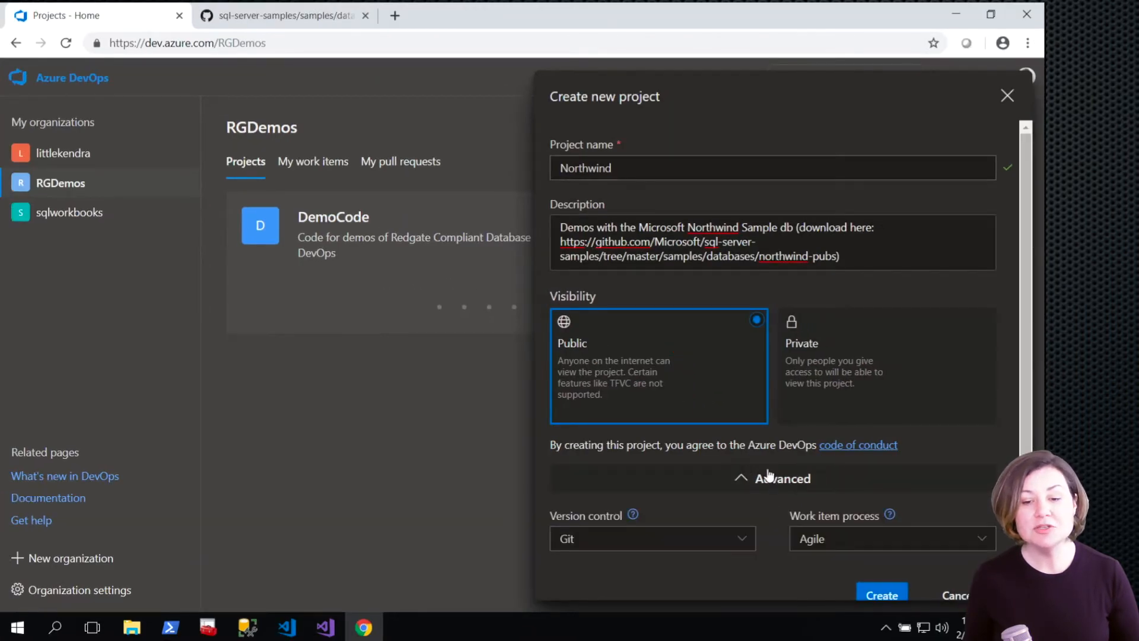
scroll(771, 484, down, 1)
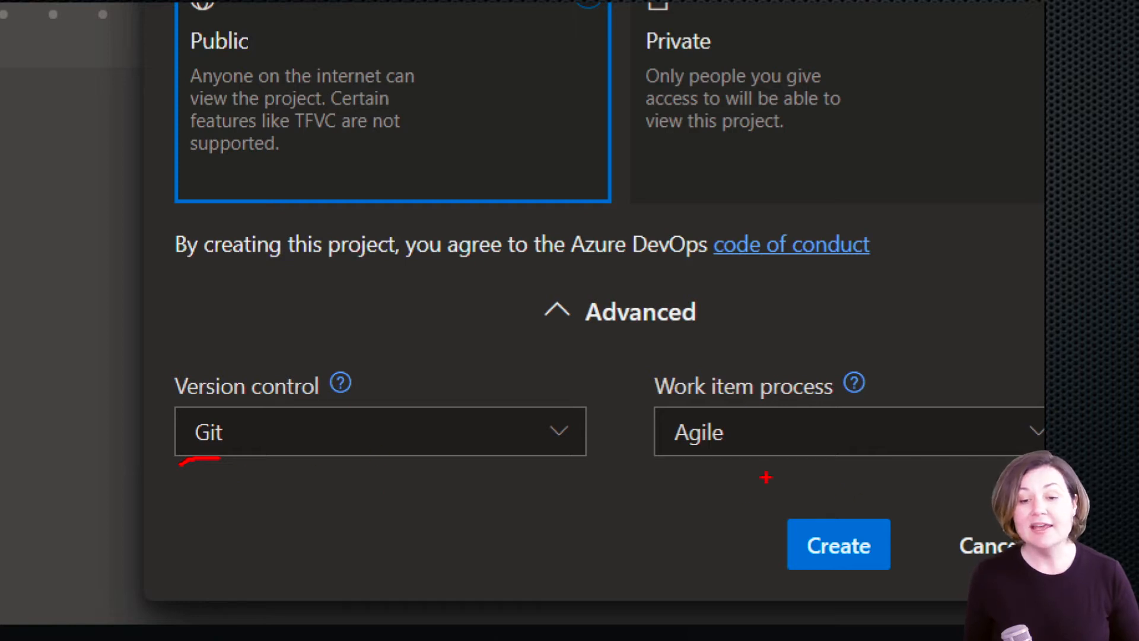
drag(690, 340, 642, 414)
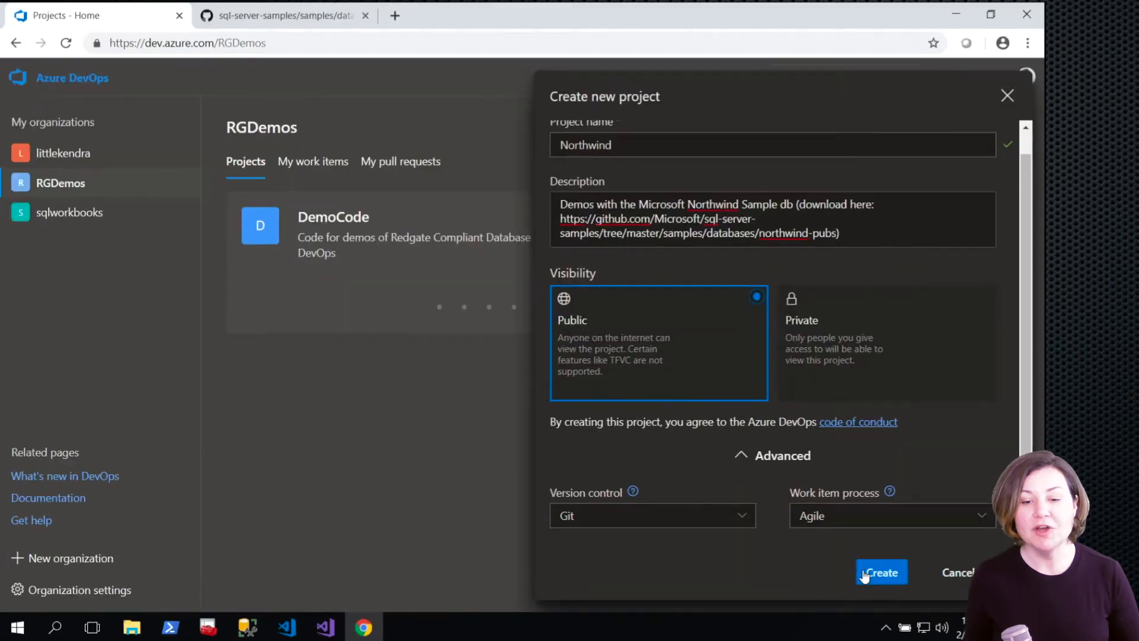
click(880, 572)
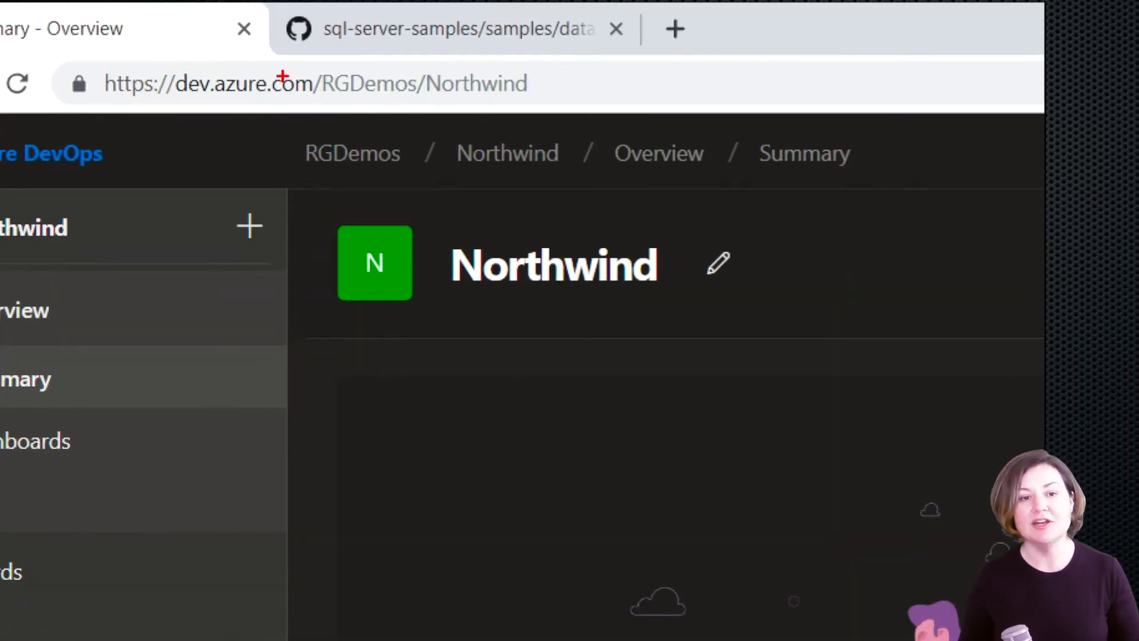
drag(348, 176, 529, 175)
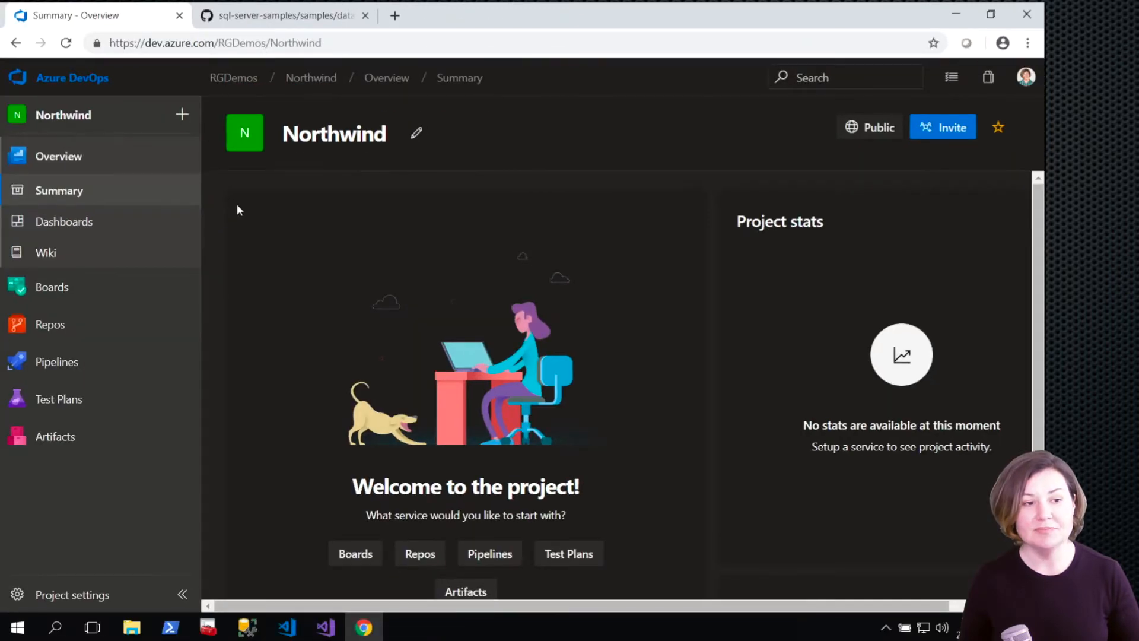
mouse_move(71, 330)
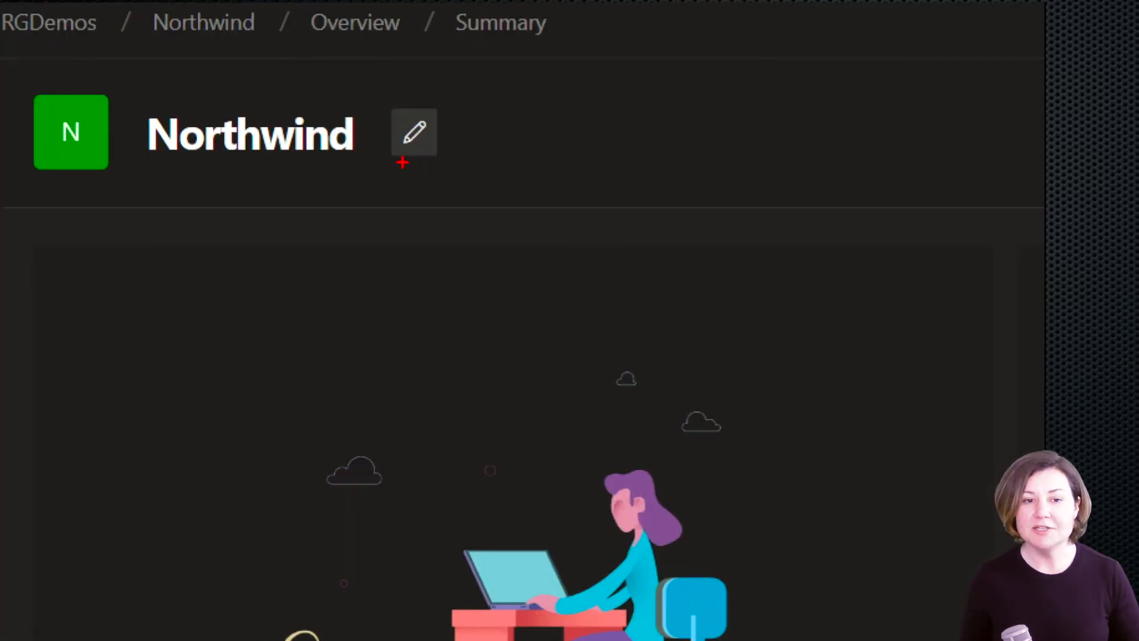
drag(409, 158, 433, 143)
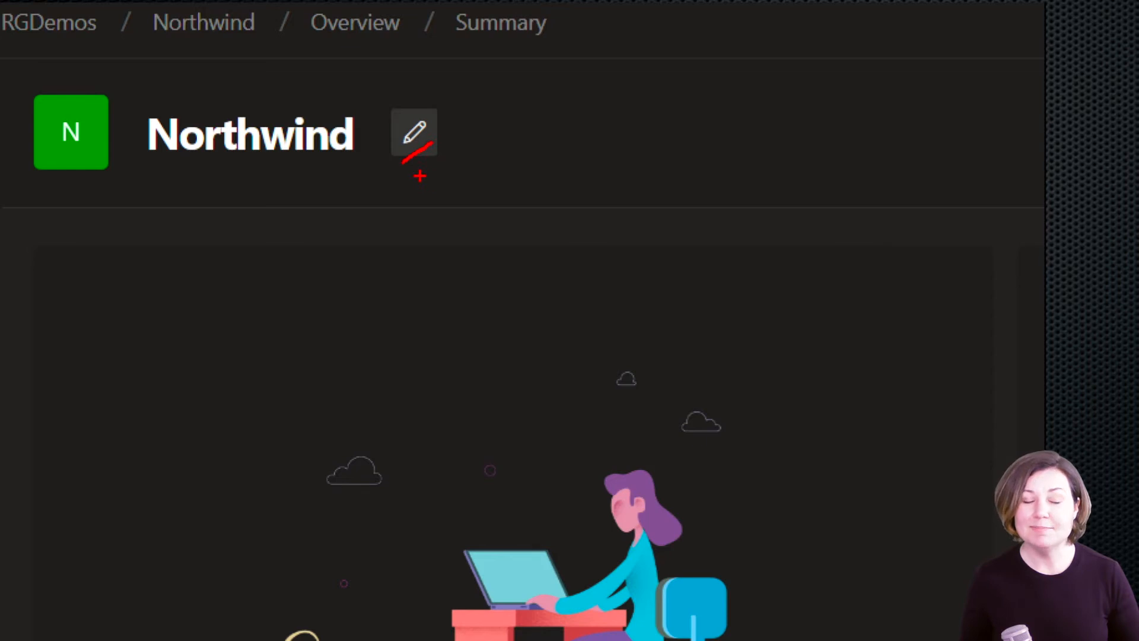
Step: Open the Northwind project's details for editing and add the colleague with the red-gate.com account as a project administrator
click(414, 132)
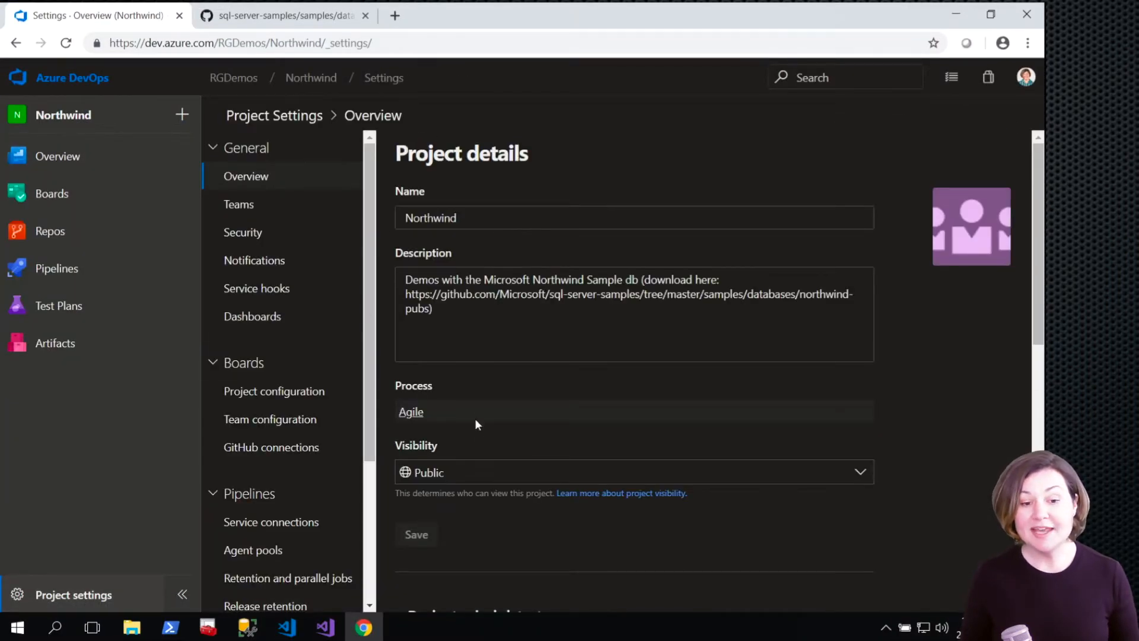
scroll(478, 433, down, 3)
scroll(481, 441, down, 3)
click(467, 387)
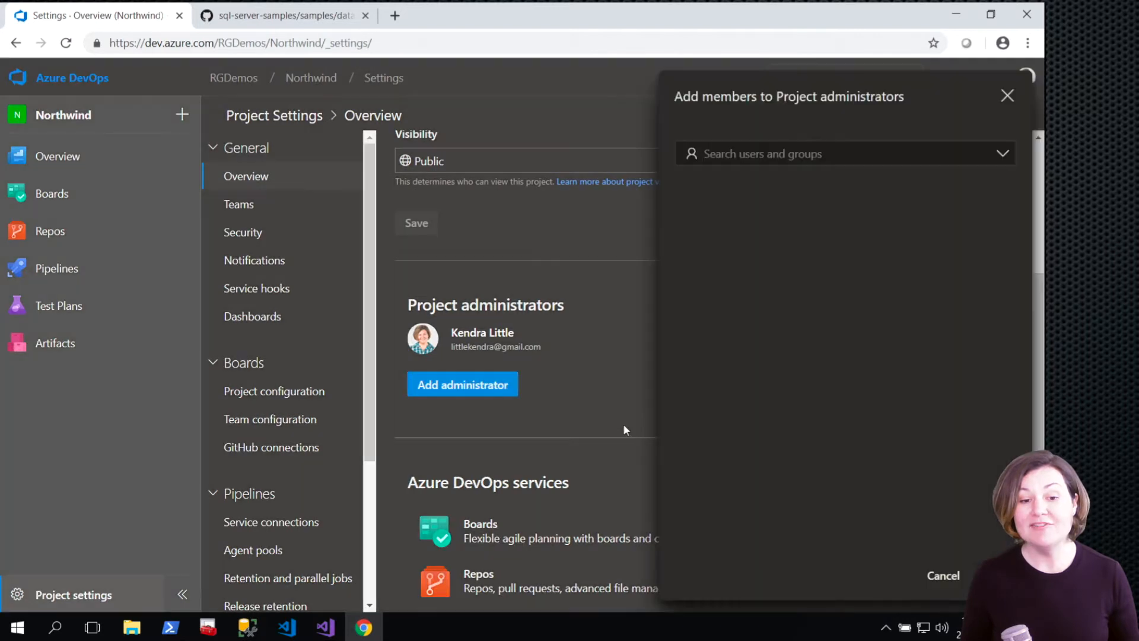
click(786, 153)
text(st)
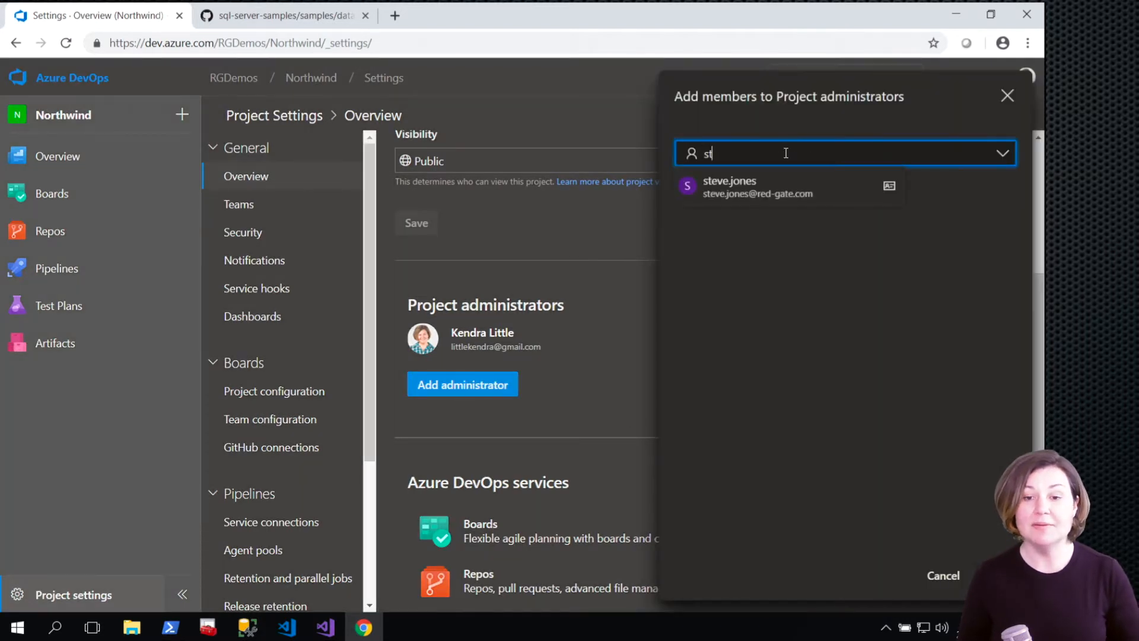
click(802, 188)
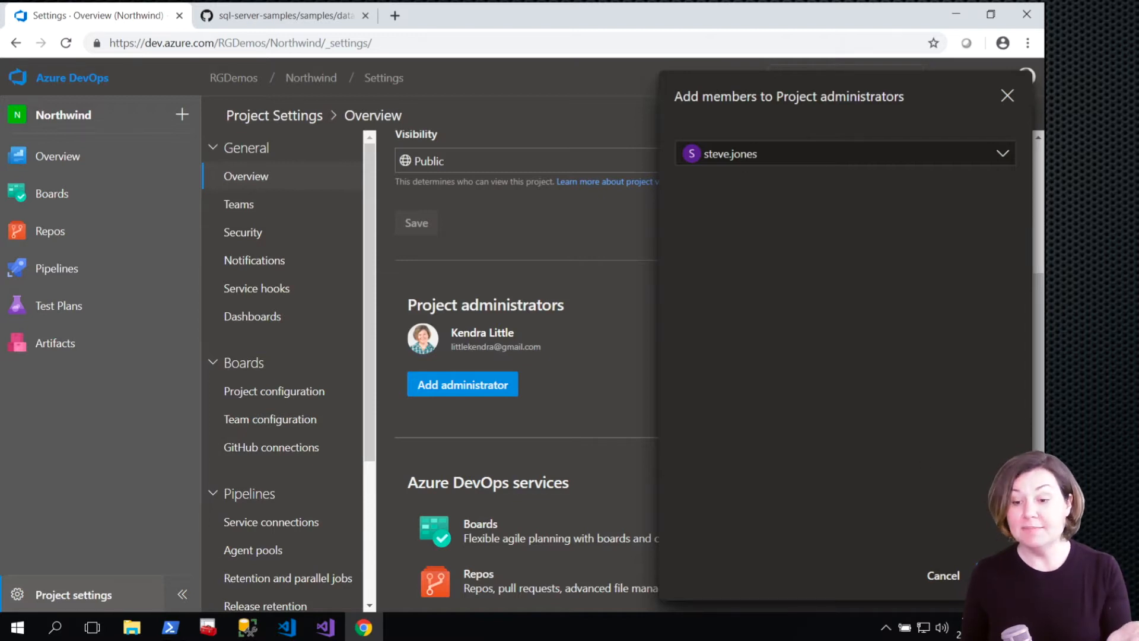
click(995, 575)
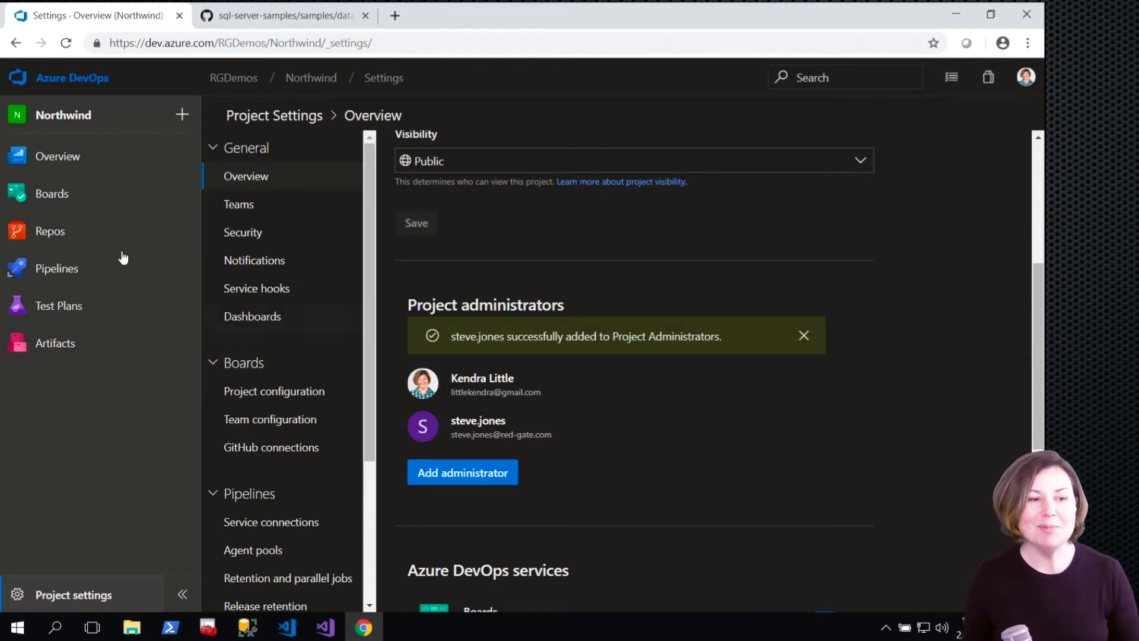
Step: Open the Northwind project's Repos area to show its repository files
mouse_move(107, 264)
mouse_move(61, 237)
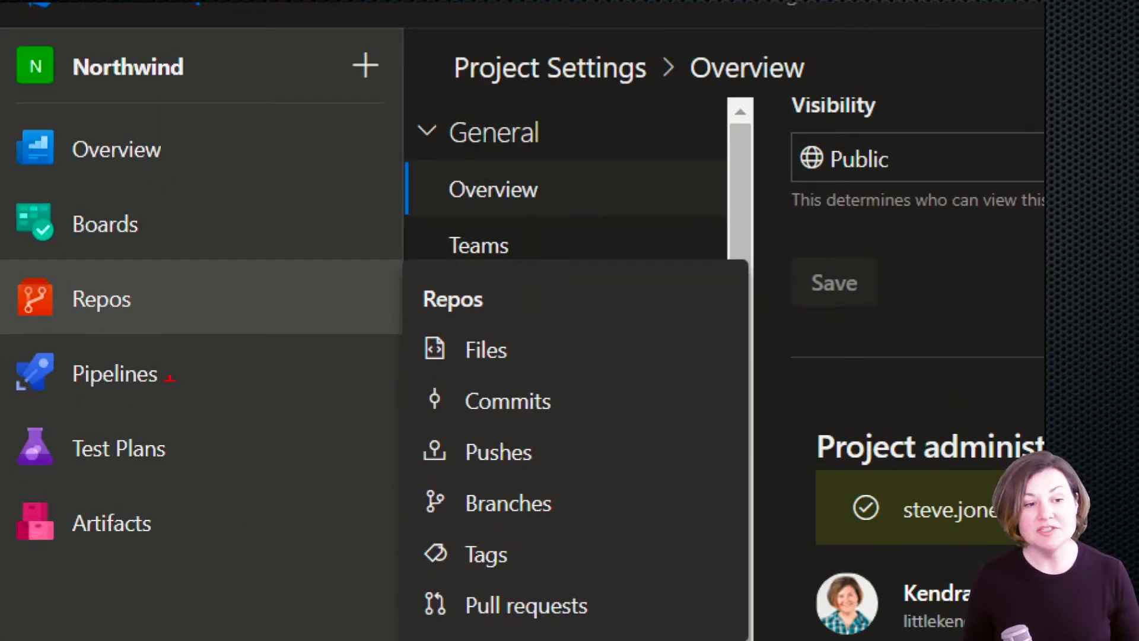
drag(173, 372, 218, 360)
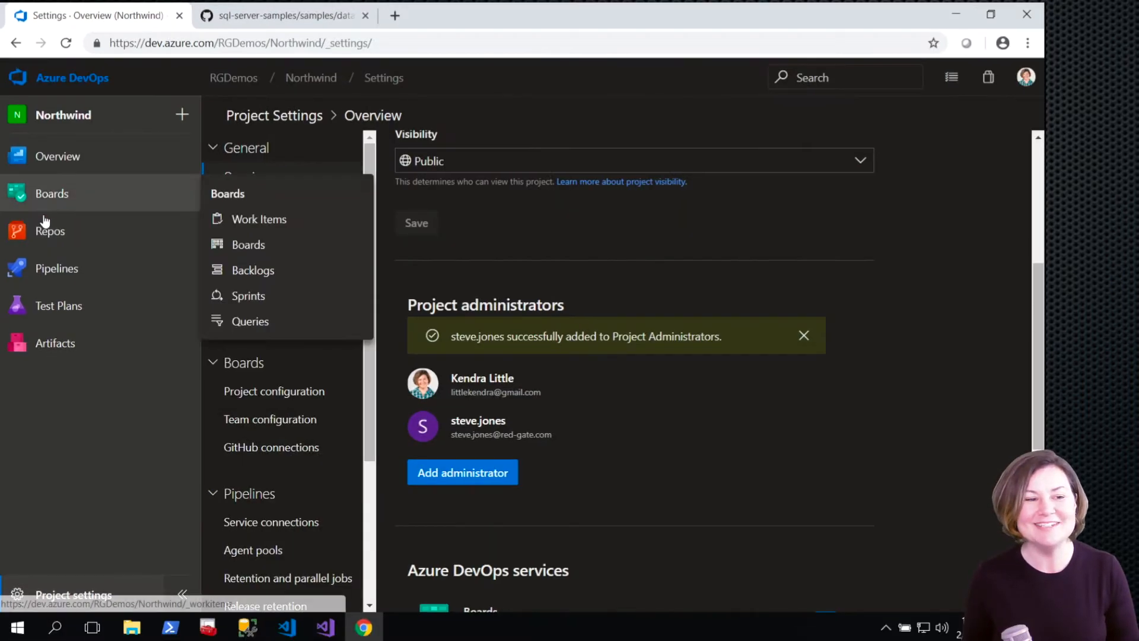
click(99, 300)
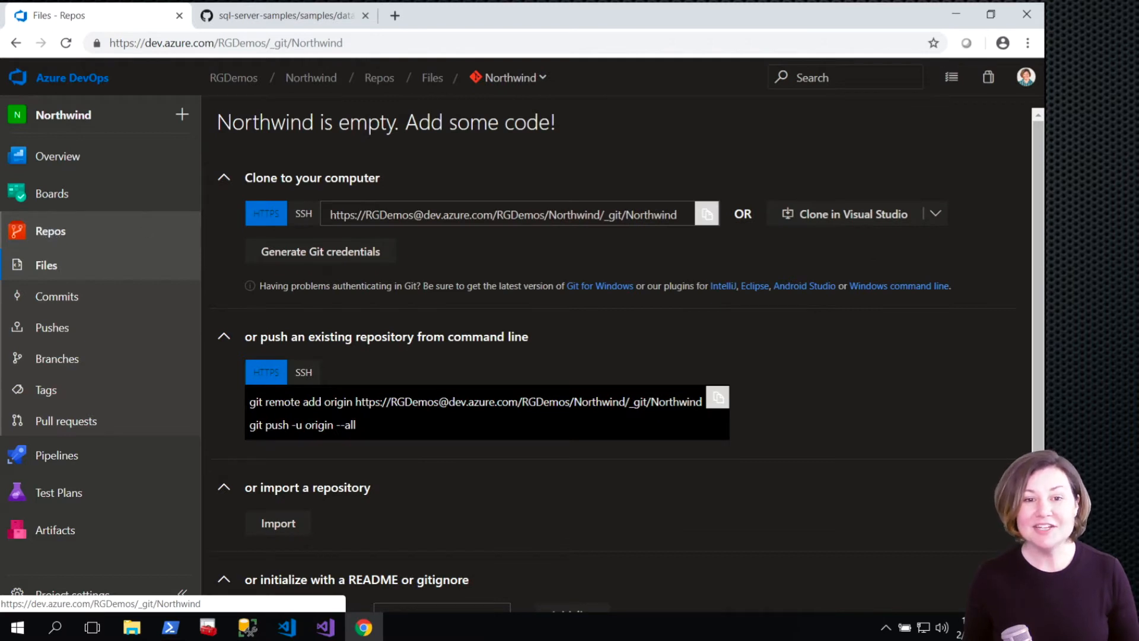
Step: Open the list of the project's repositories and examine the options for adding another repository
click(541, 78)
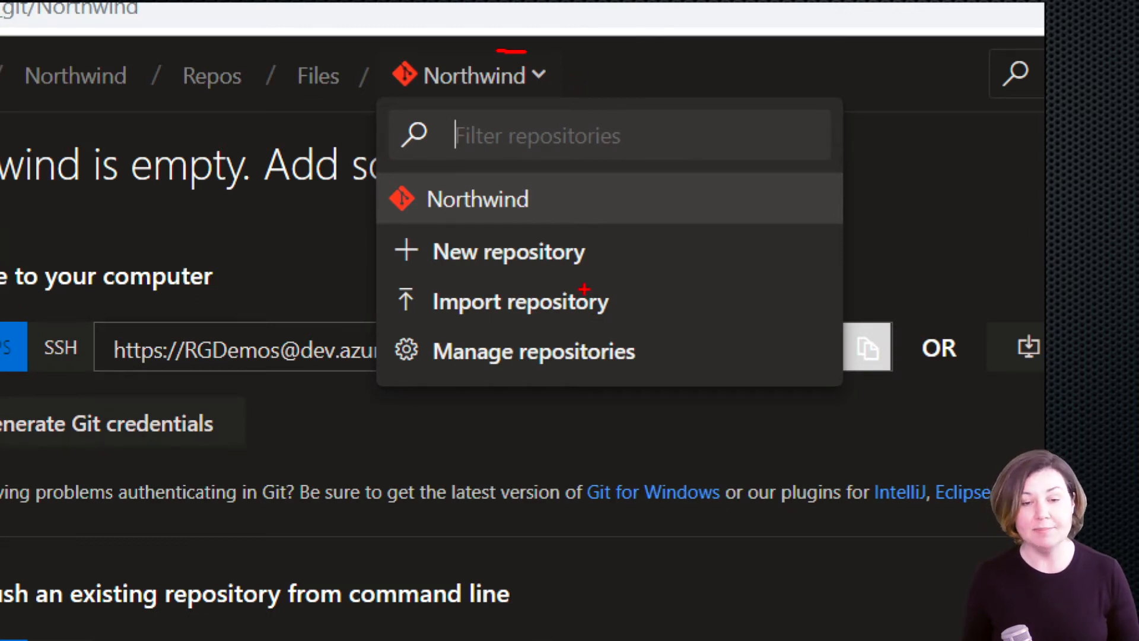
drag(608, 245, 651, 245)
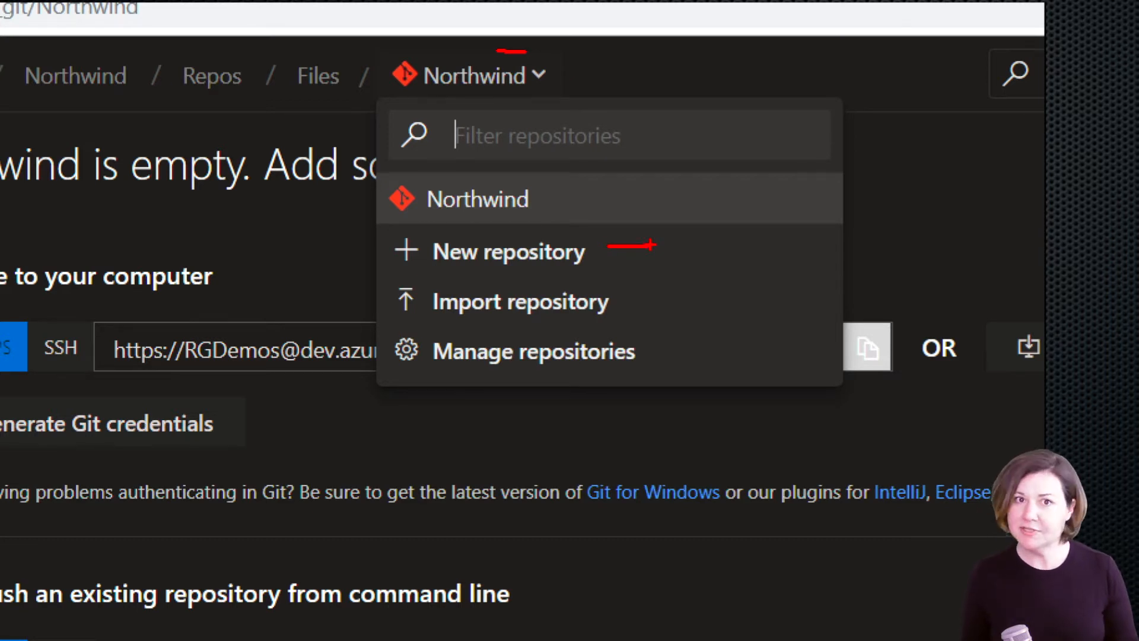
drag(549, 198, 440, 165)
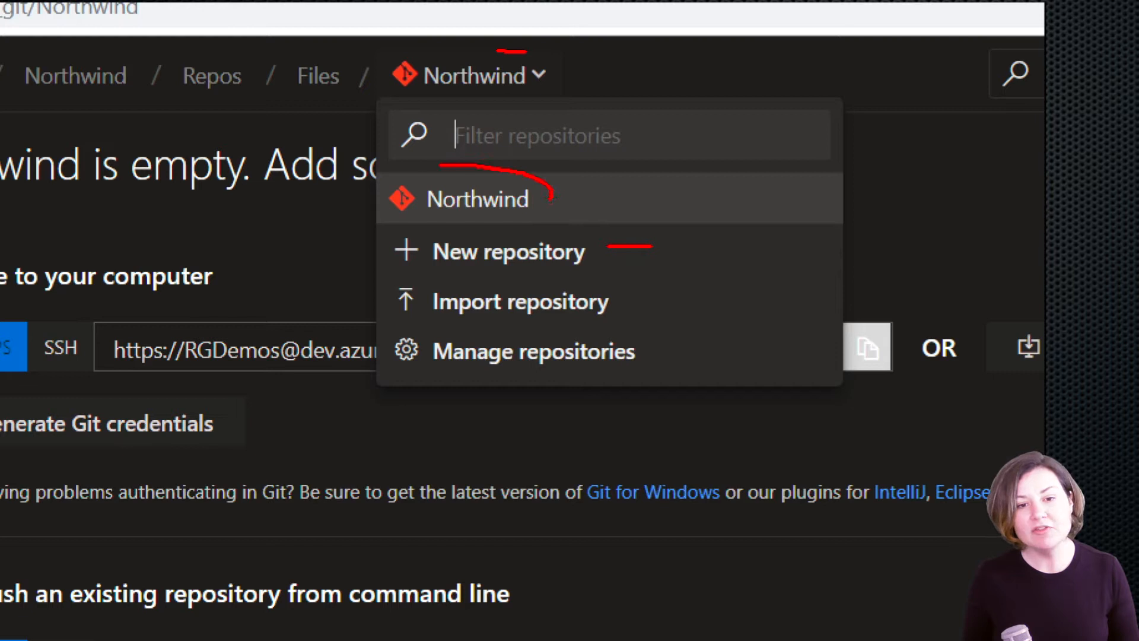
Step: Close the repository list and examine the options for adding code to the empty Northwind repository
drag(368, 209, 532, 208)
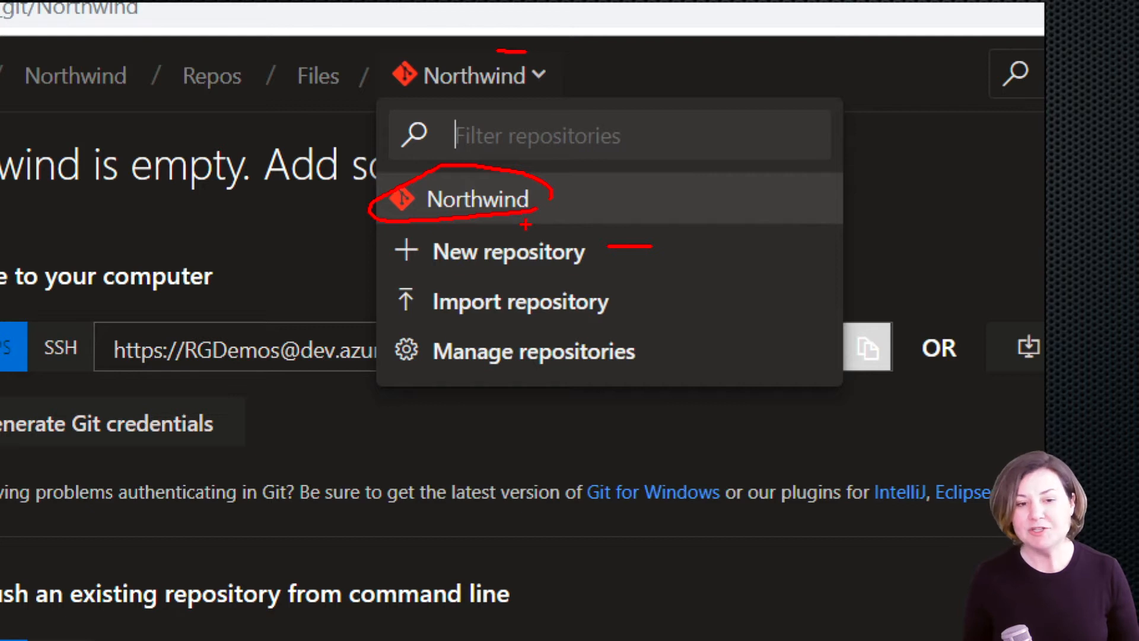
key(Escape)
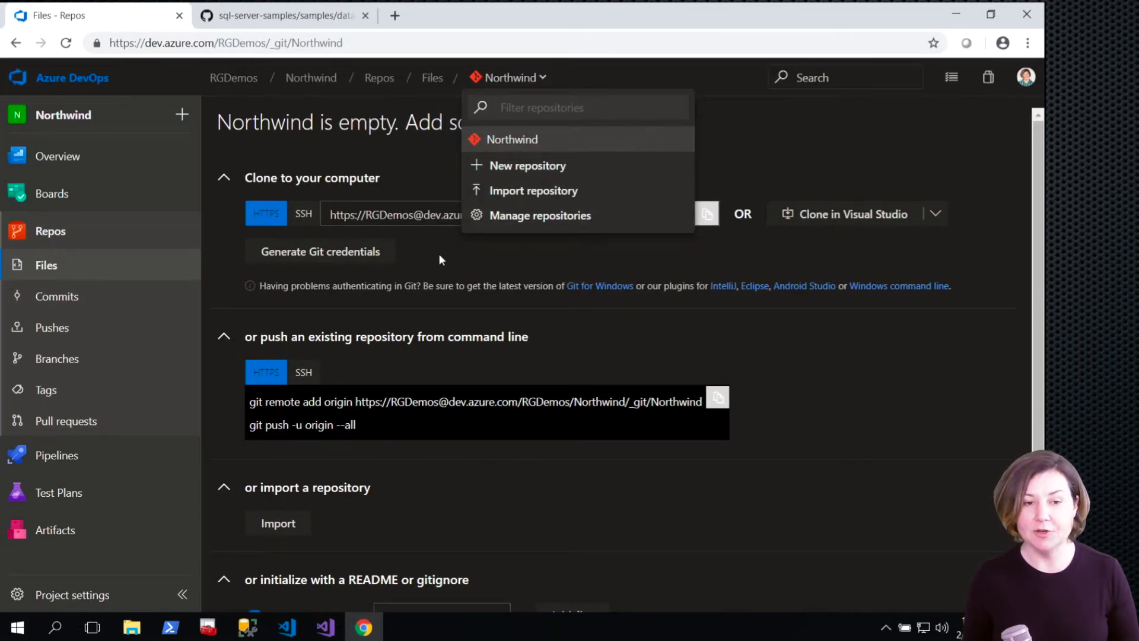
click(439, 253)
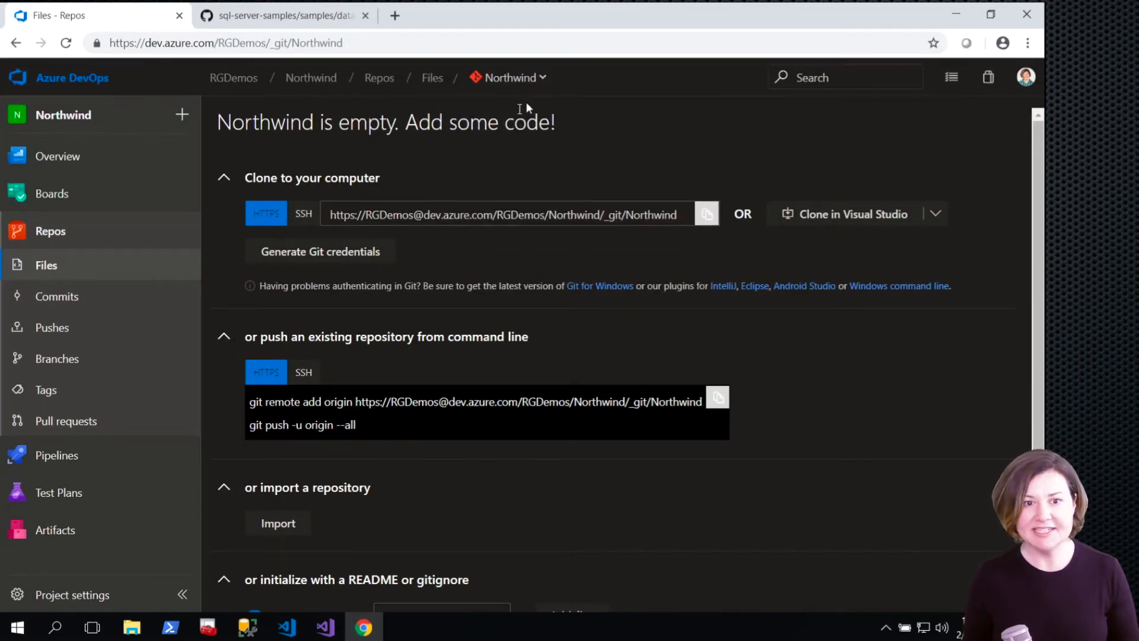
drag(551, 121, 396, 125)
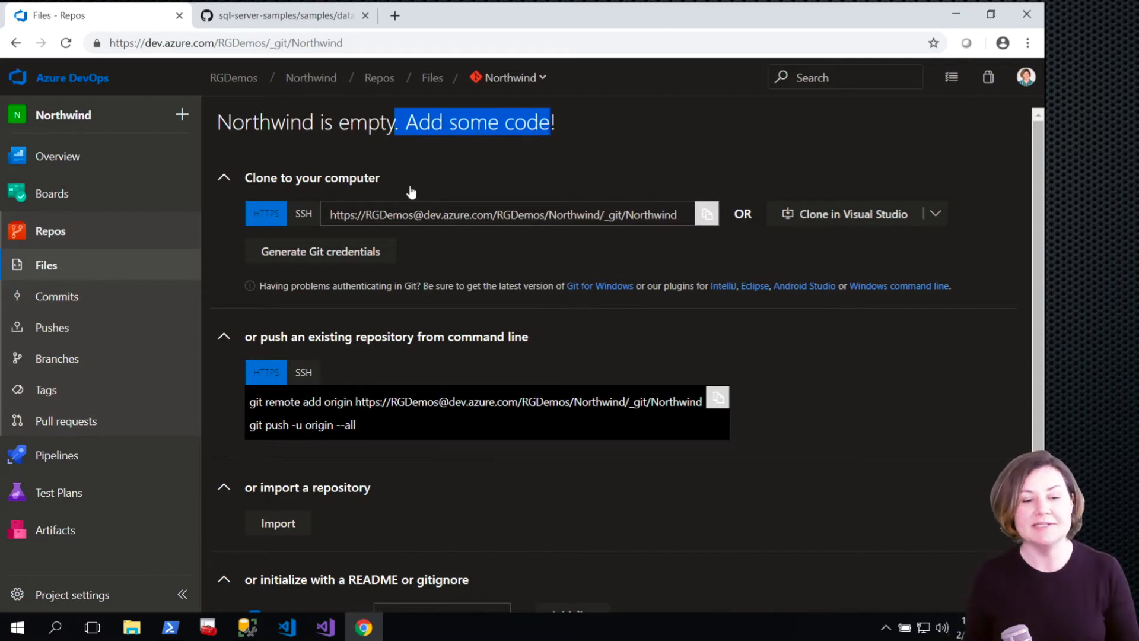
scroll(448, 528, down, 1)
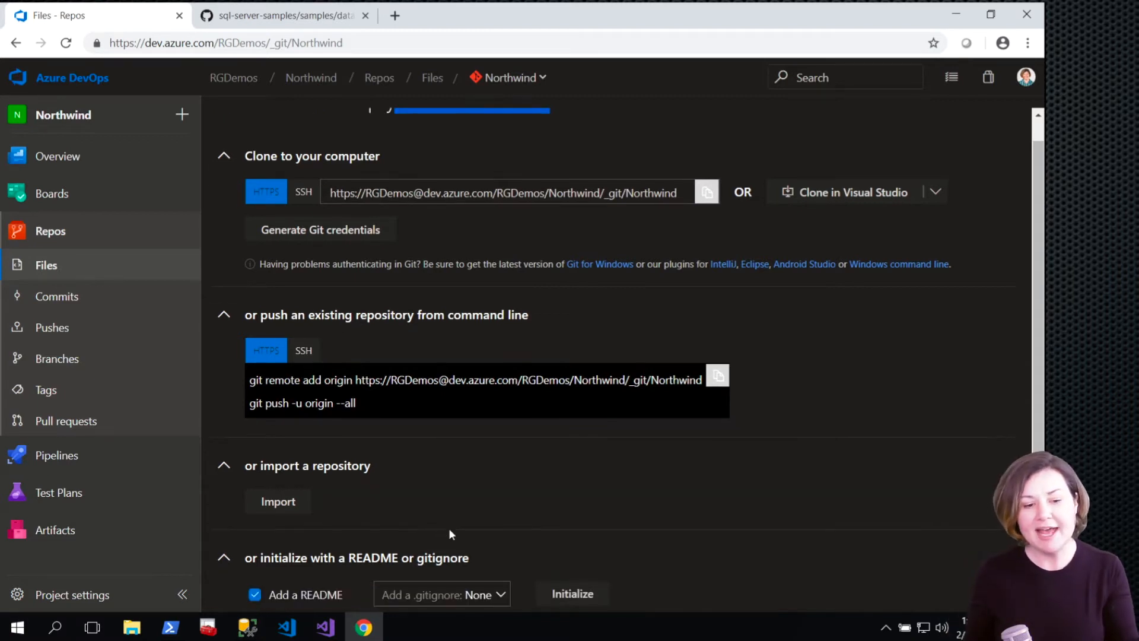
scroll(408, 521, up, 1)
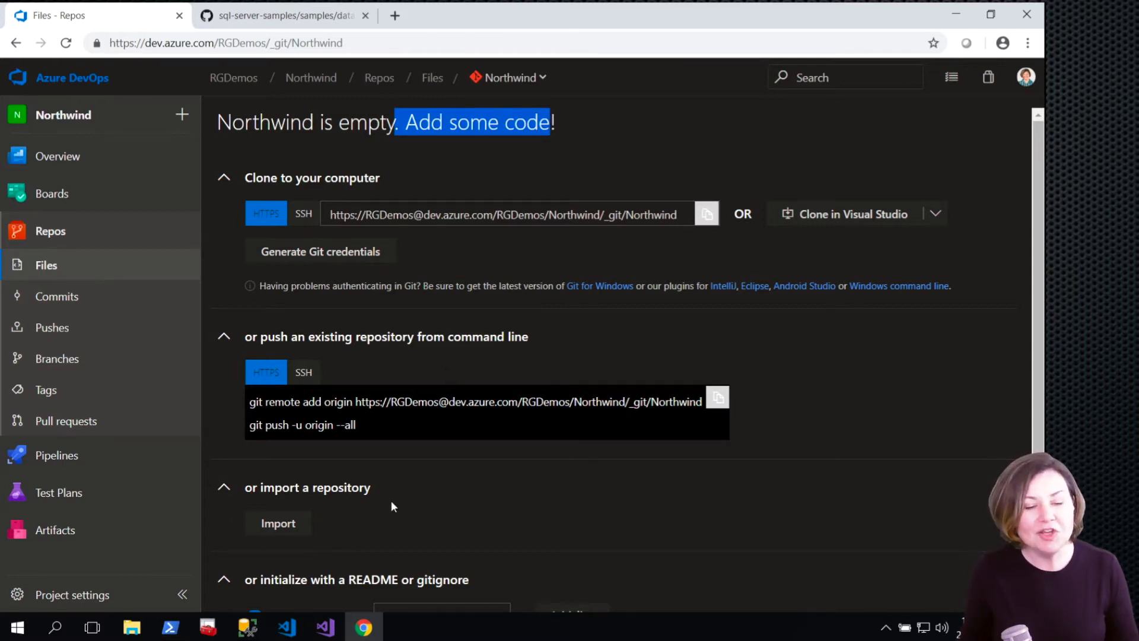
Step: Switch to Visual Studio, close the SQL Change Automation window and reopen it
click(326, 627)
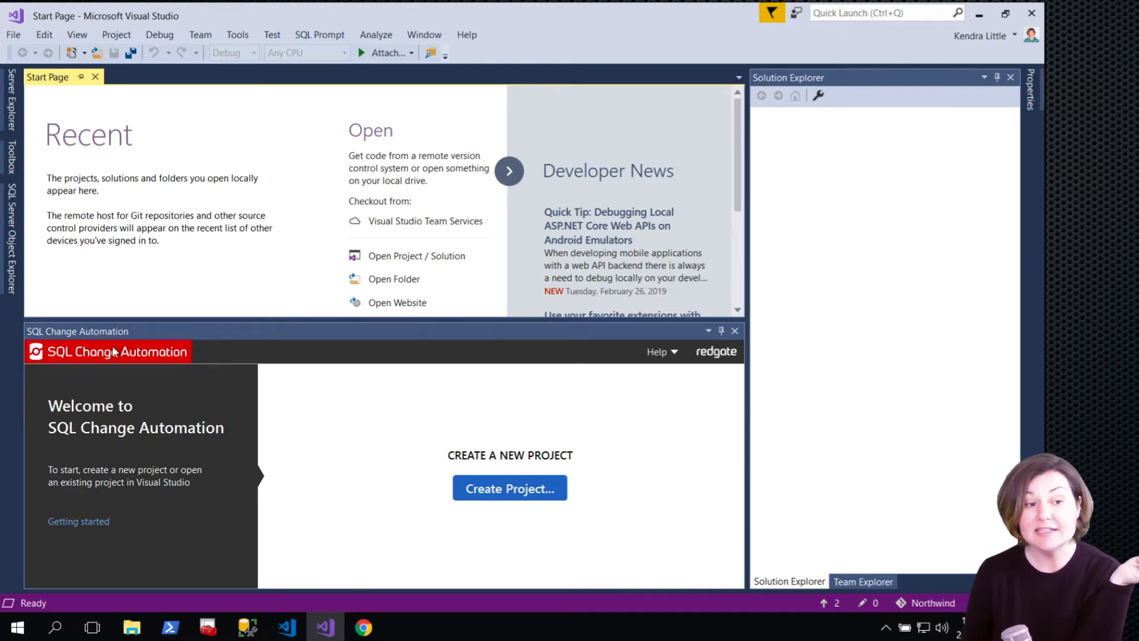
click(734, 330)
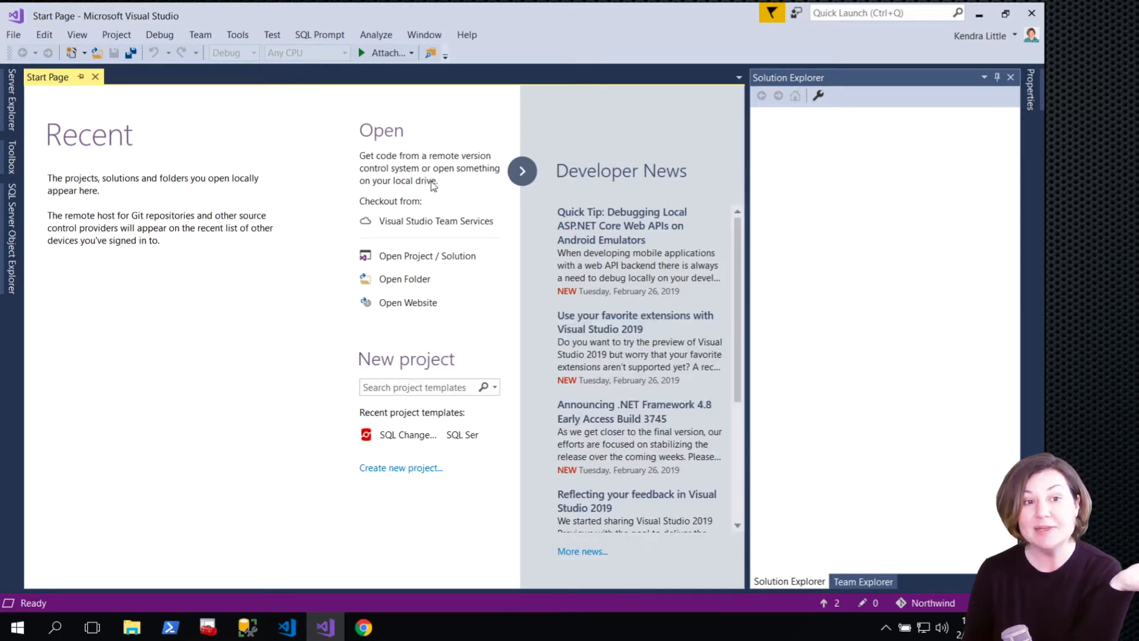
click(237, 36)
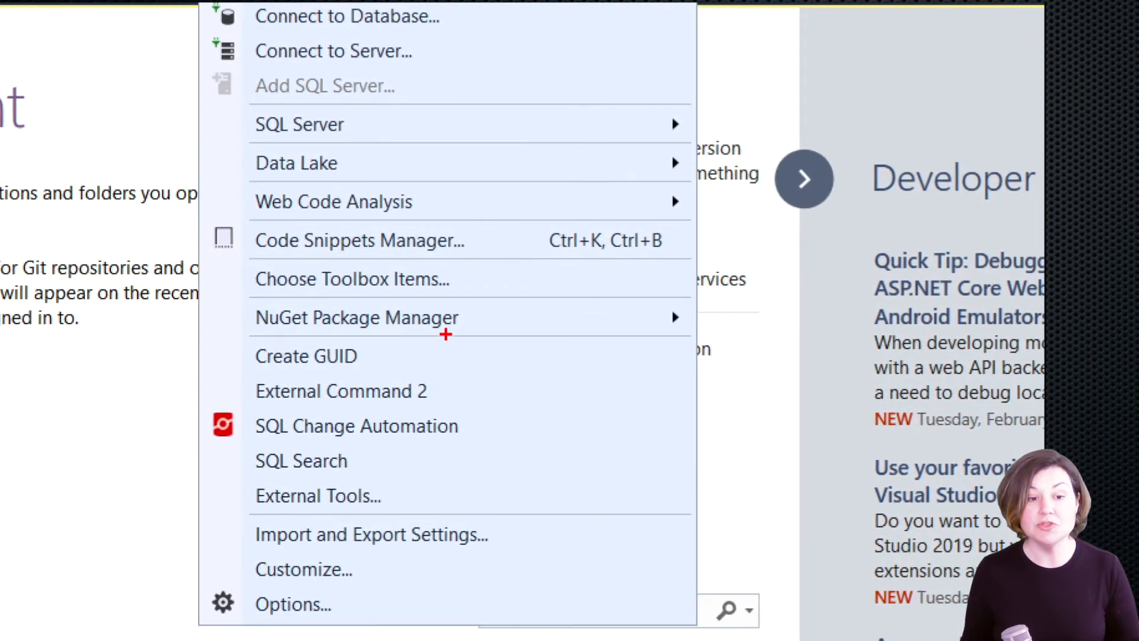
drag(475, 431, 523, 427)
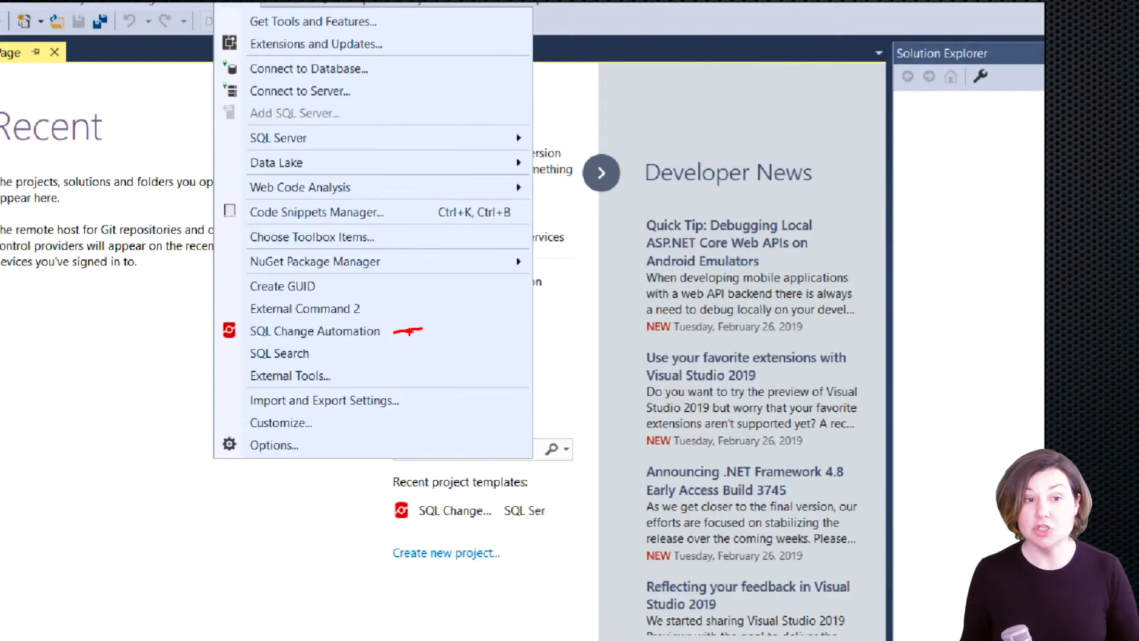
key(Escape)
click(237, 35)
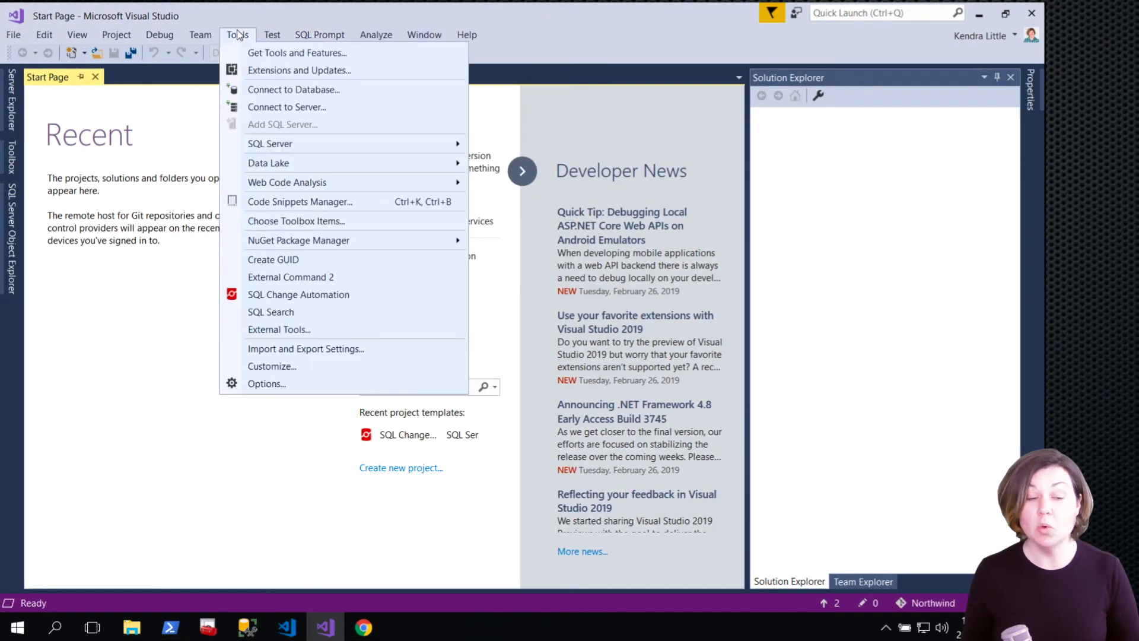
click(300, 297)
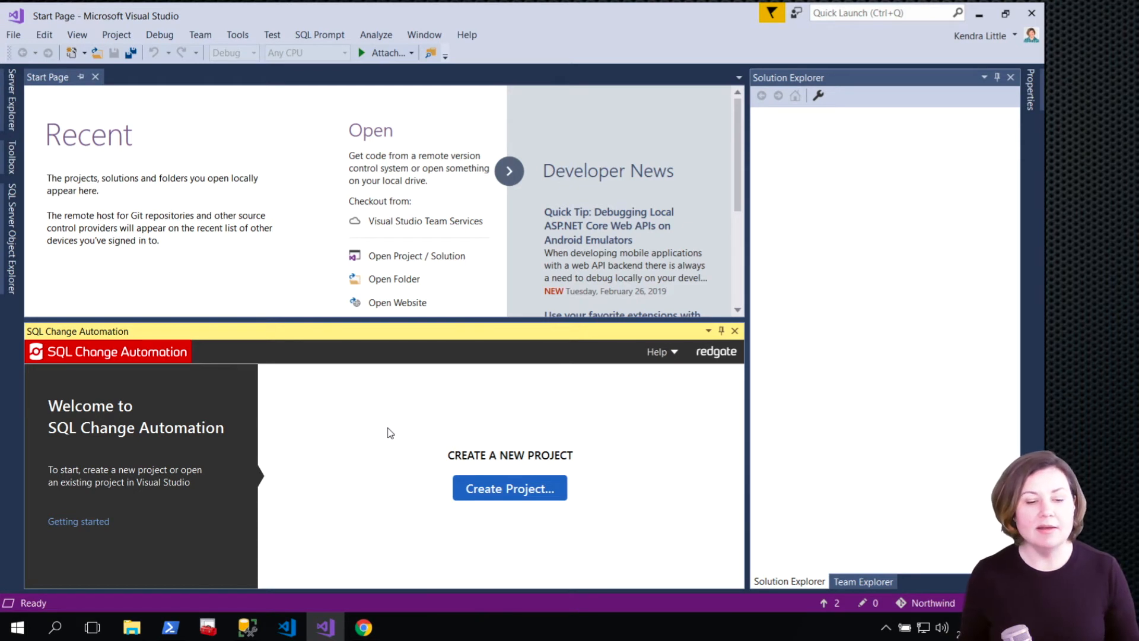
Step: Switch to SQL Server Management Studio and check the Databases folder of the Dev instance
click(260, 629)
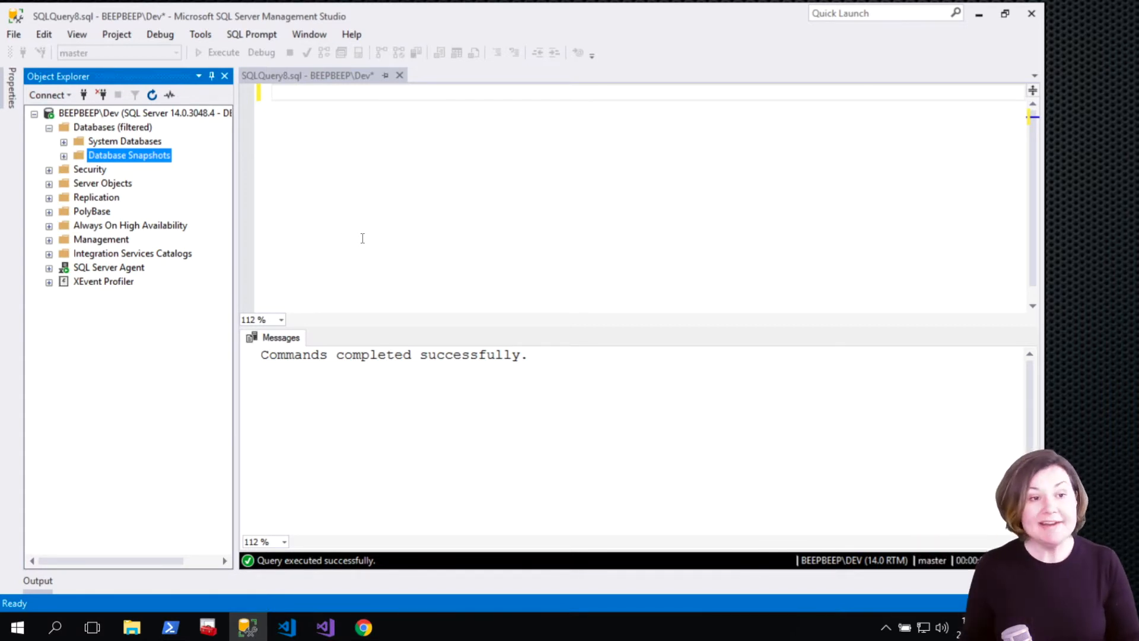
click(131, 127)
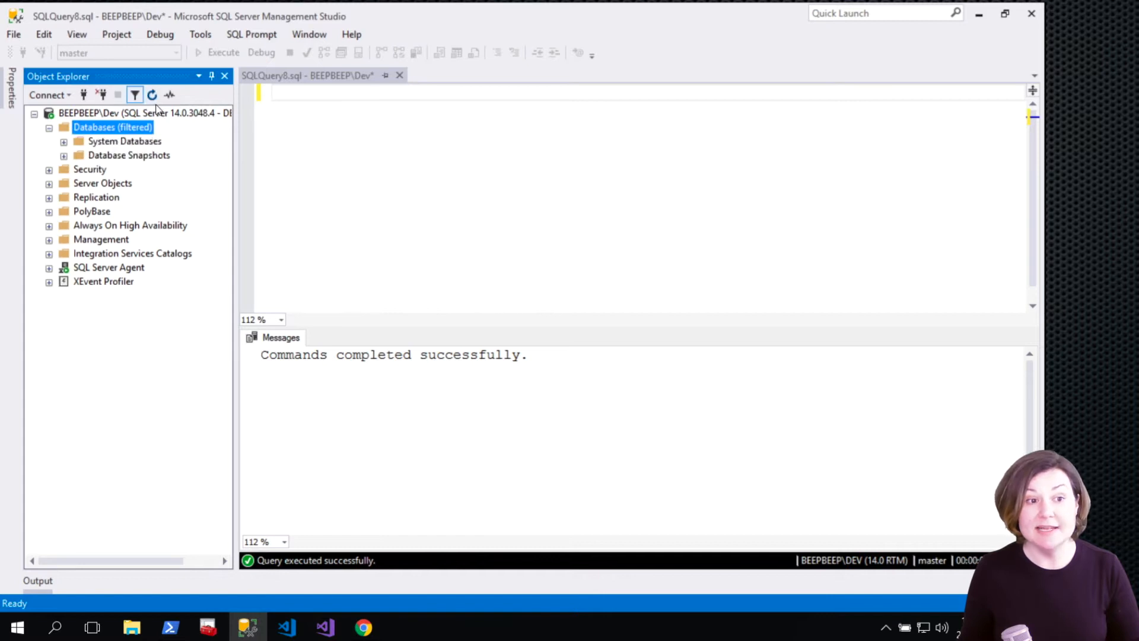
Step: Switch to Chrome and open the raw instnwnd.sql script from the northwind-pubs folder of Microsoft's sql-server-samples repository
click(364, 627)
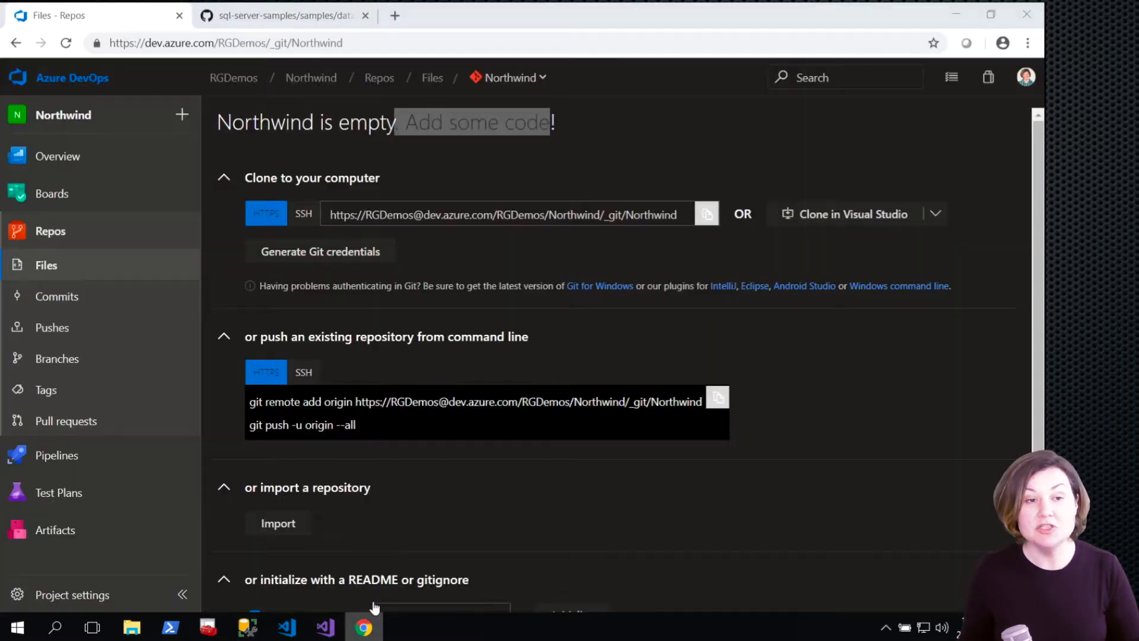
click(300, 16)
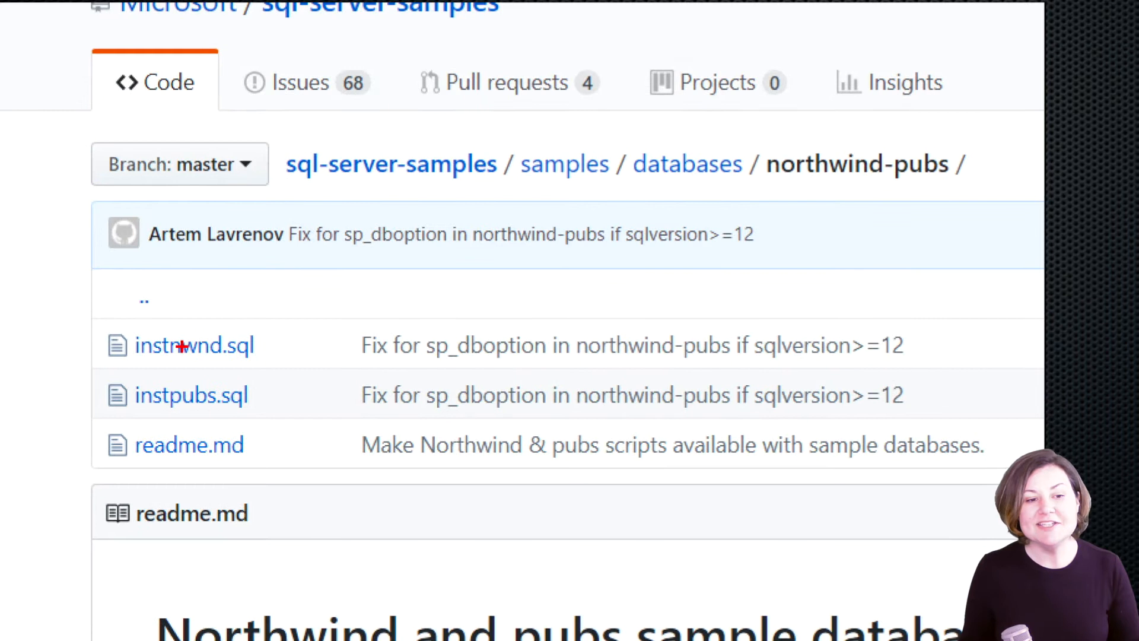
mouse_move(170, 329)
mouse_down()
mouse_move(297, 343)
mouse_move(91, 324)
mouse_move(192, 356)
mouse_move(219, 353)
mouse_up()
click(184, 325)
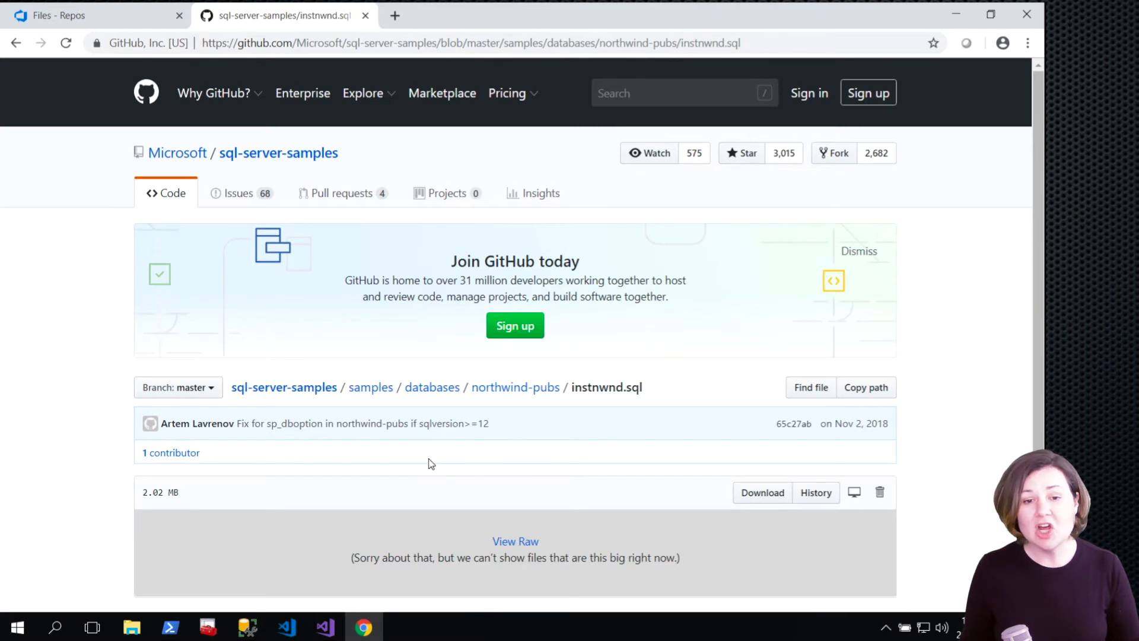
scroll(451, 478, down, 3)
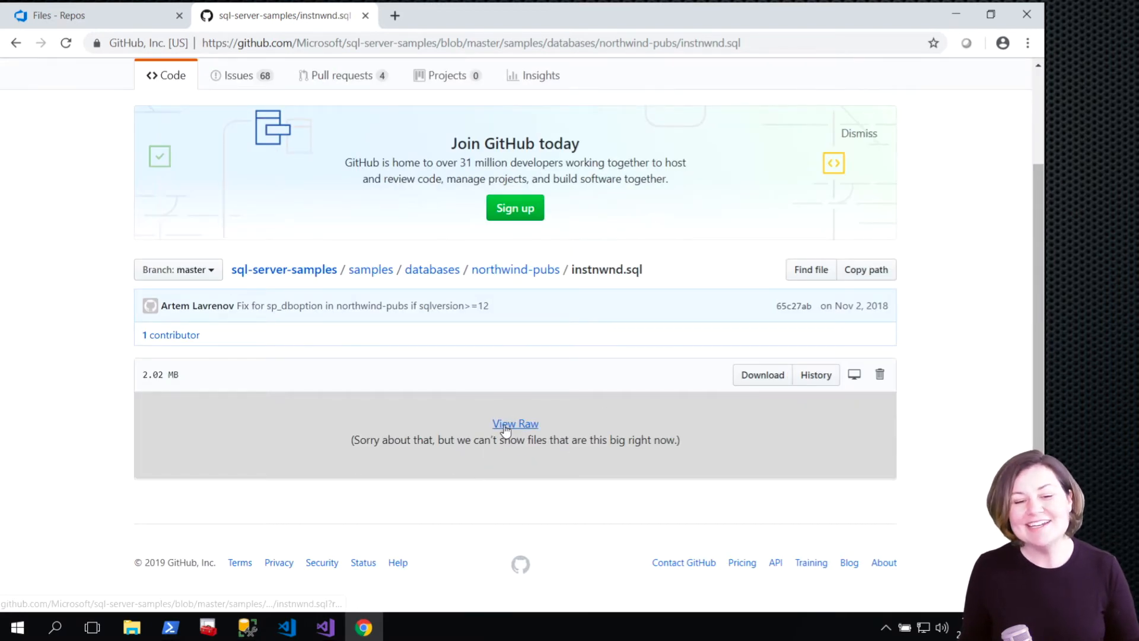
click(771, 383)
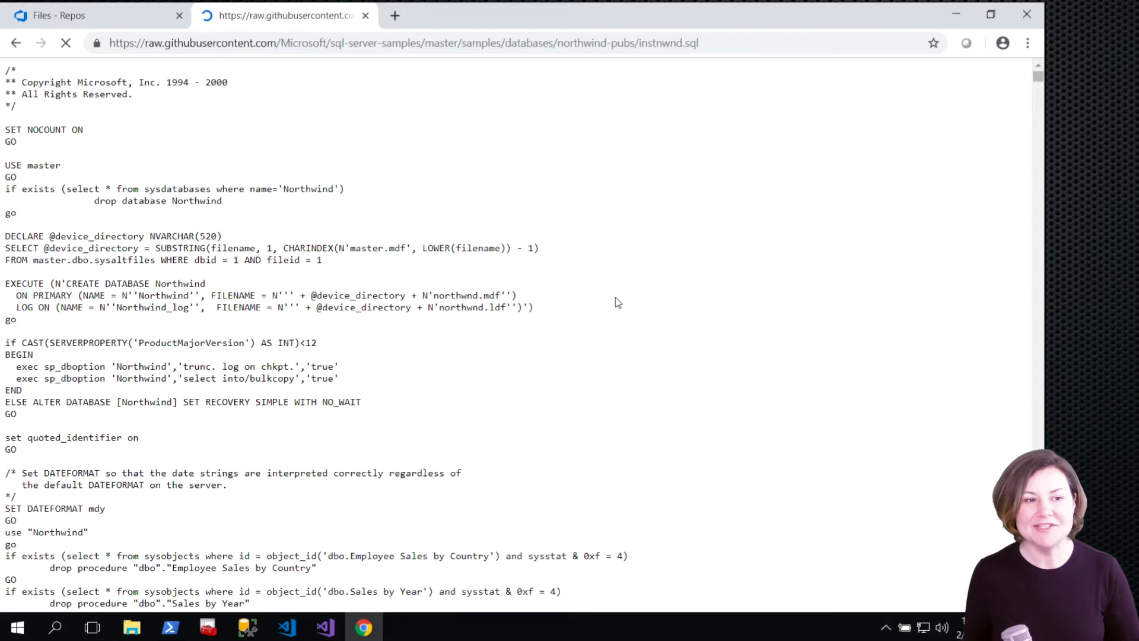
Step: Copy the entire instnwnd.sql script into the open query in SQL Server Management Studio and execute it
key(ctrl+a)
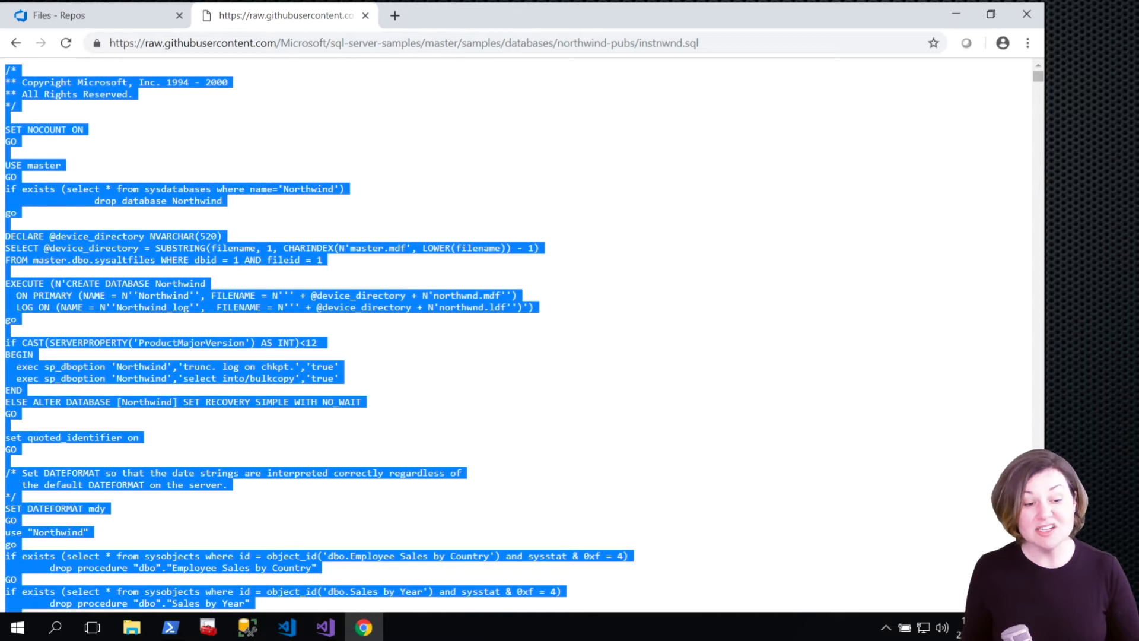
click(248, 627)
click(403, 218)
key(ctrl+v)
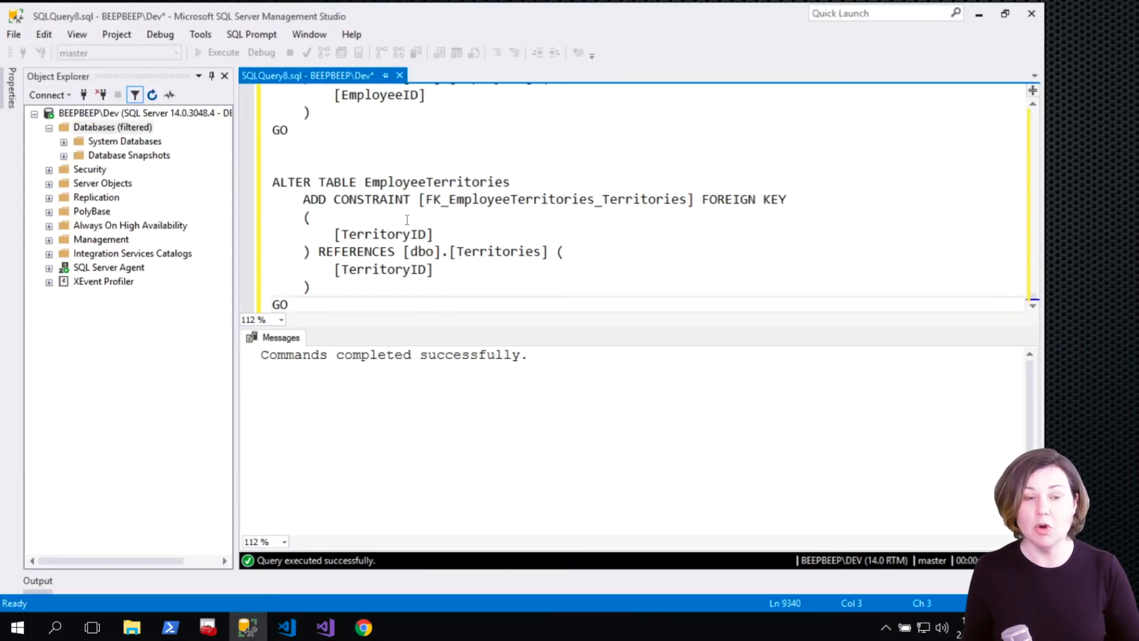
key(F5)
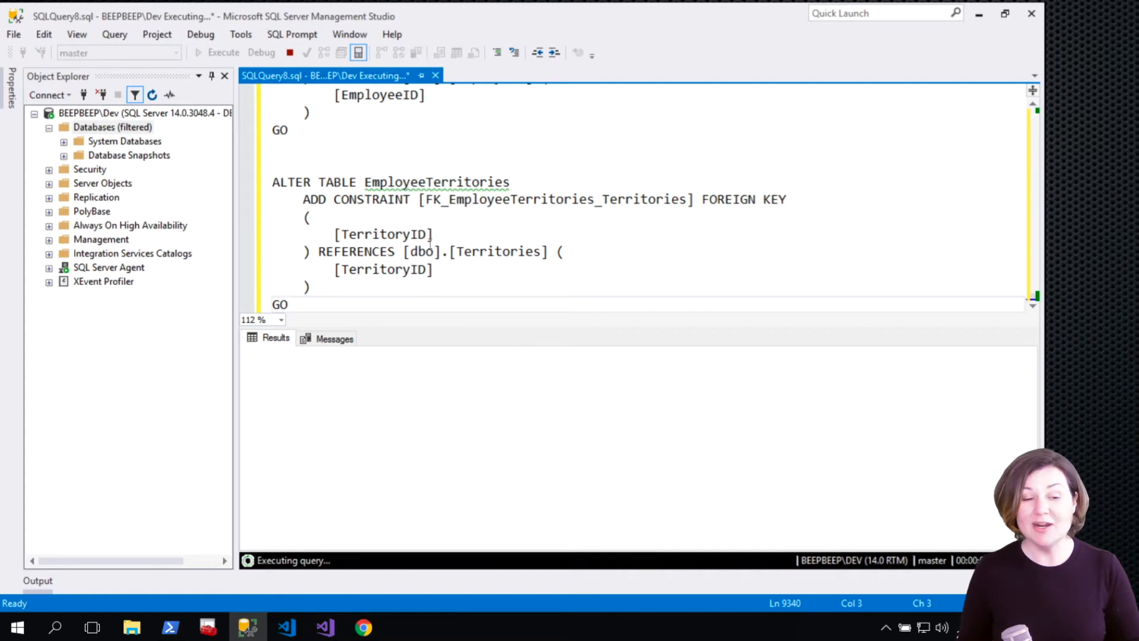
Step: Hide the query results at the script's beginning, refresh the Databases folder and select the Northwind database
key(ctrl+Home)
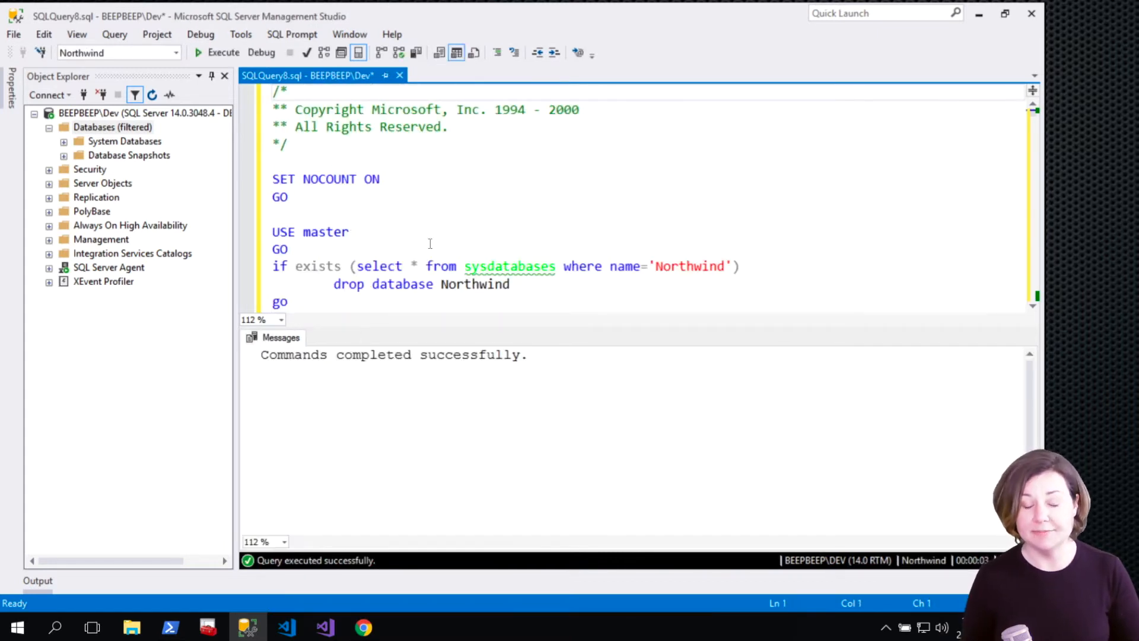
key(ctrl+r)
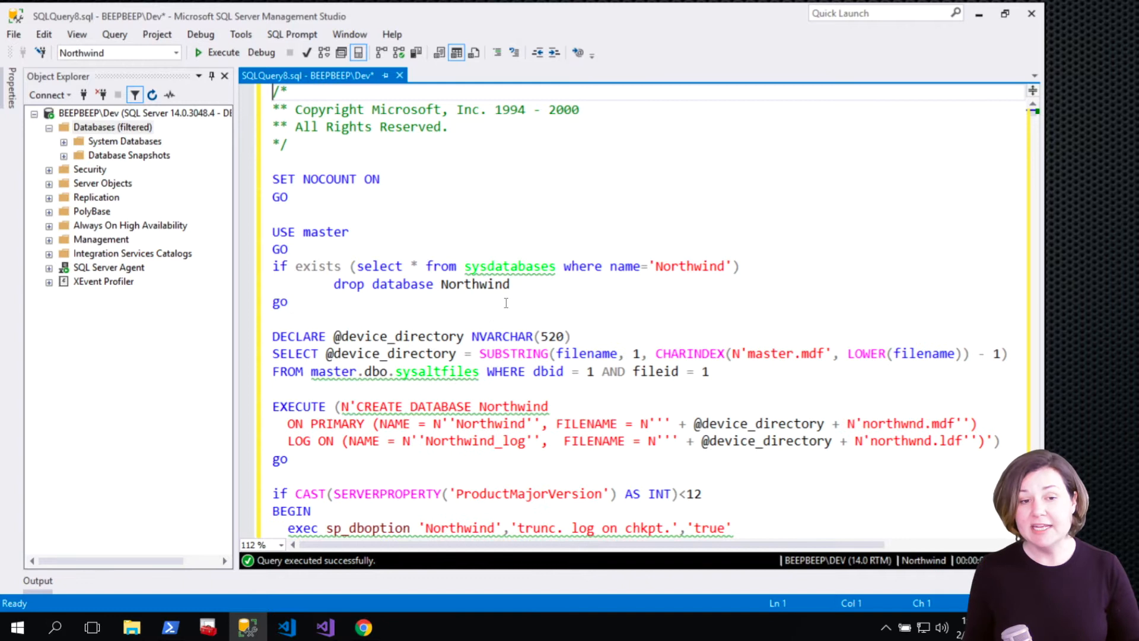
double_click(481, 283)
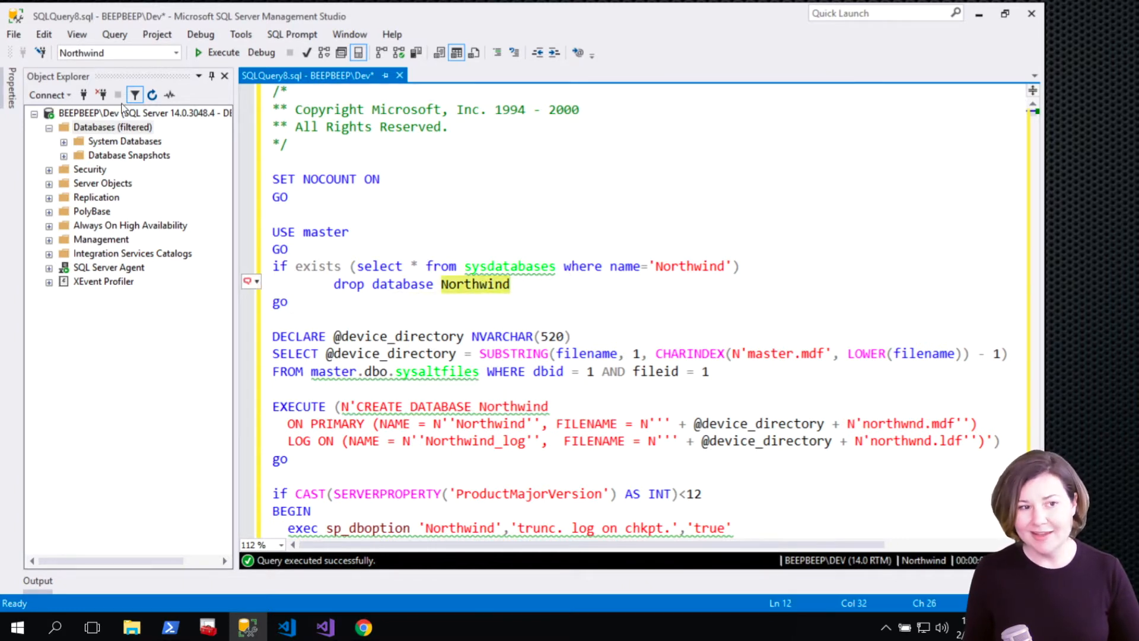
click(116, 127)
click(151, 95)
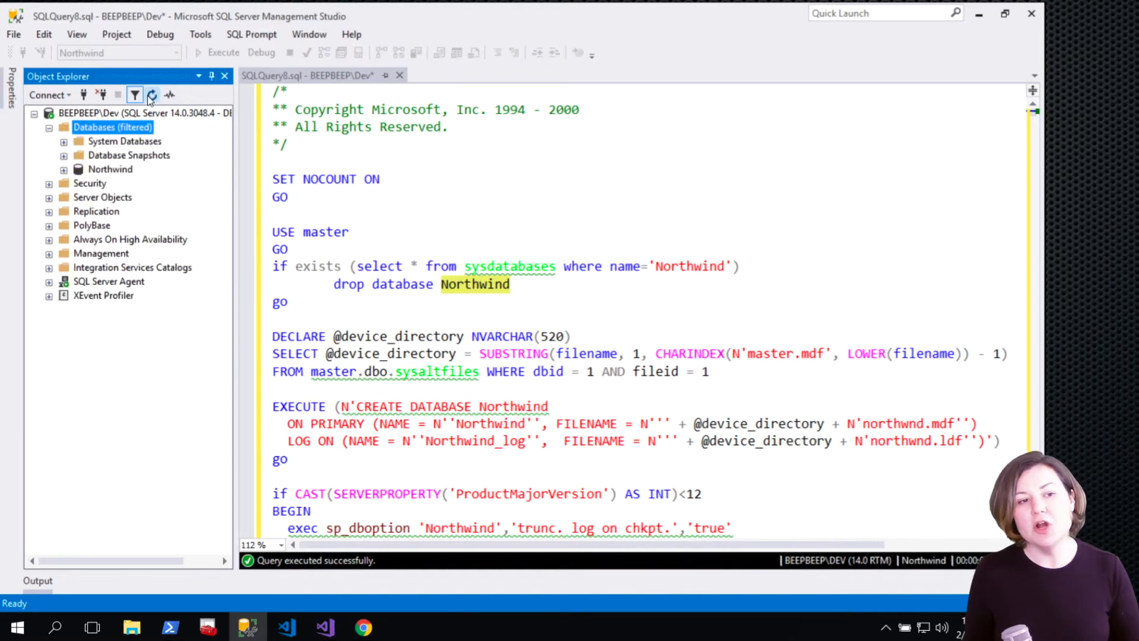
click(122, 171)
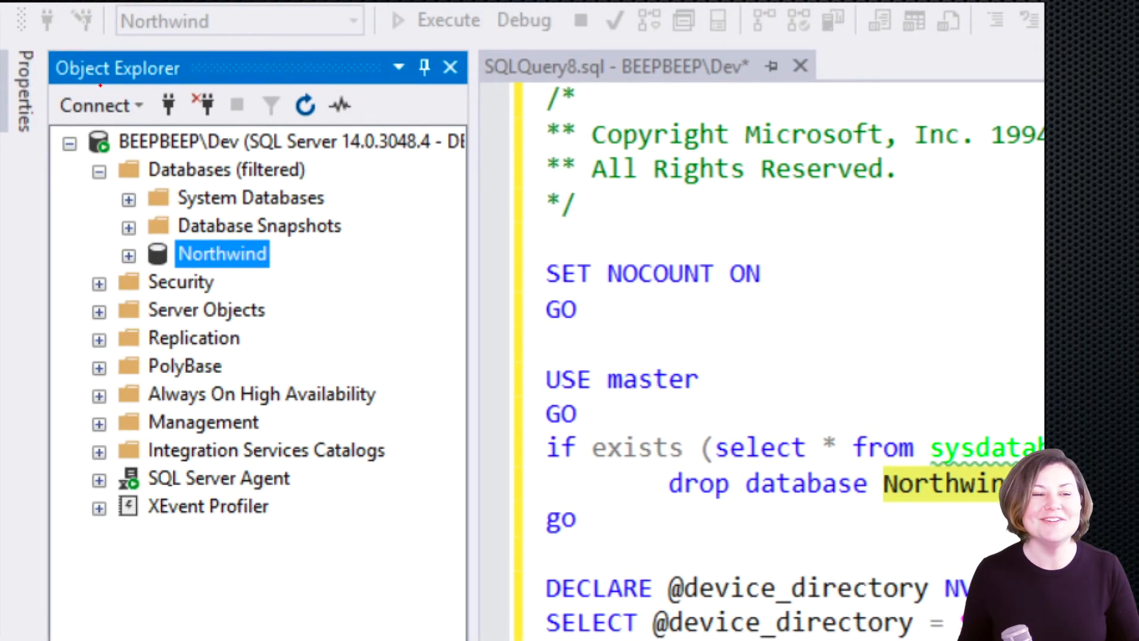
drag(153, 158, 234, 157)
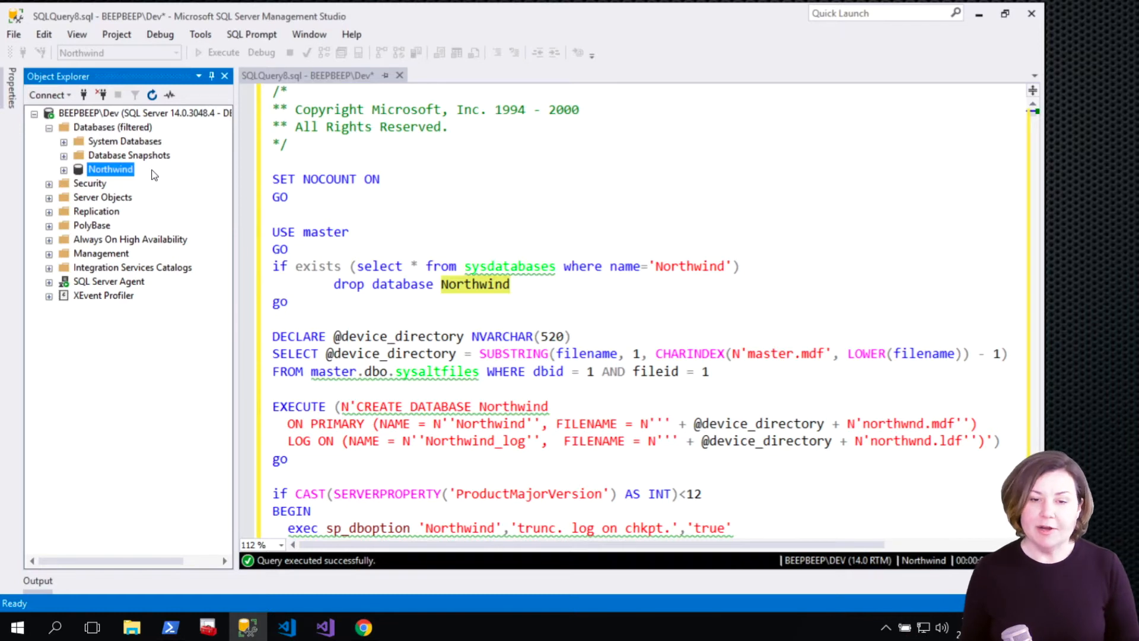
Step: Auto-hide Object Explorer and change the database name to NorthwindDev in the script's existence check and drop database statement
click(725, 265)
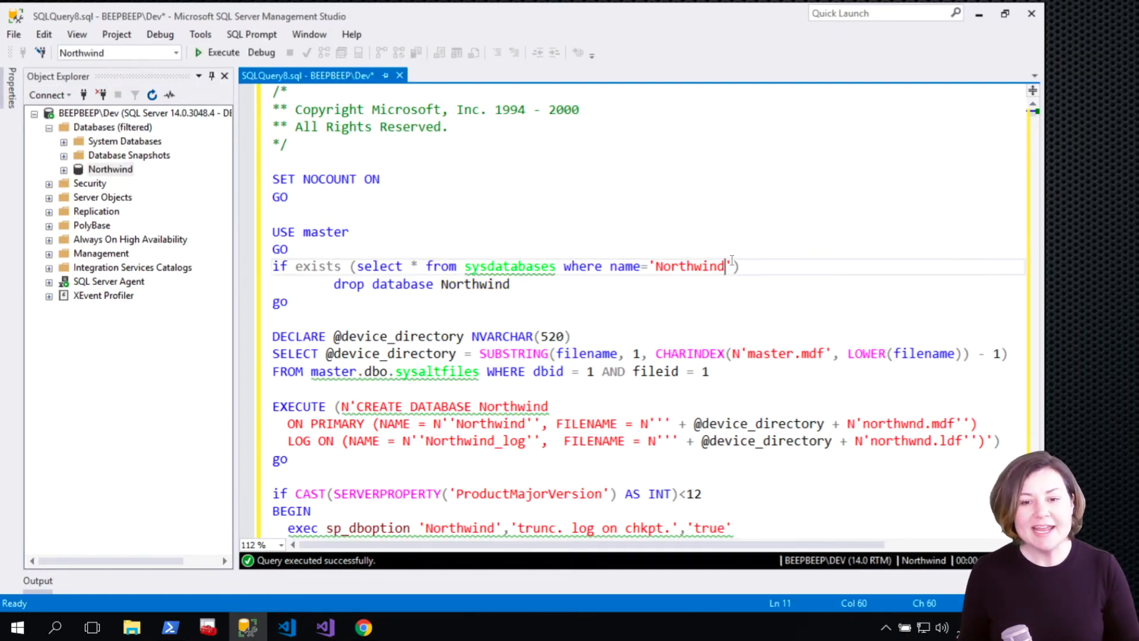
click(212, 75)
text(Dev)
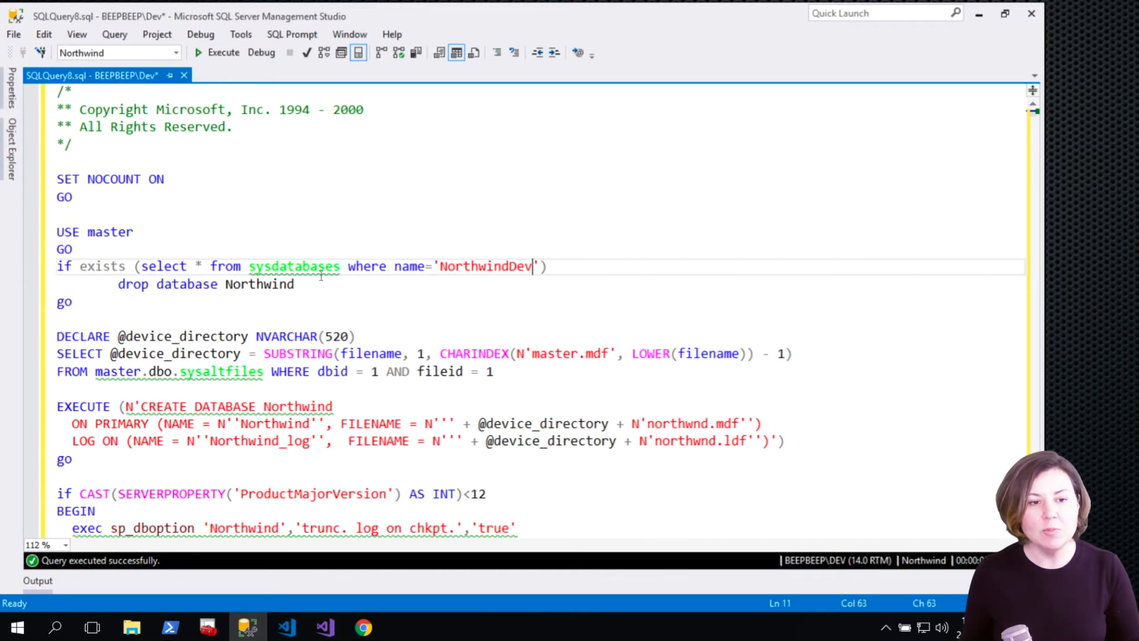
click(311, 286)
text(Dev)
key(Escape)
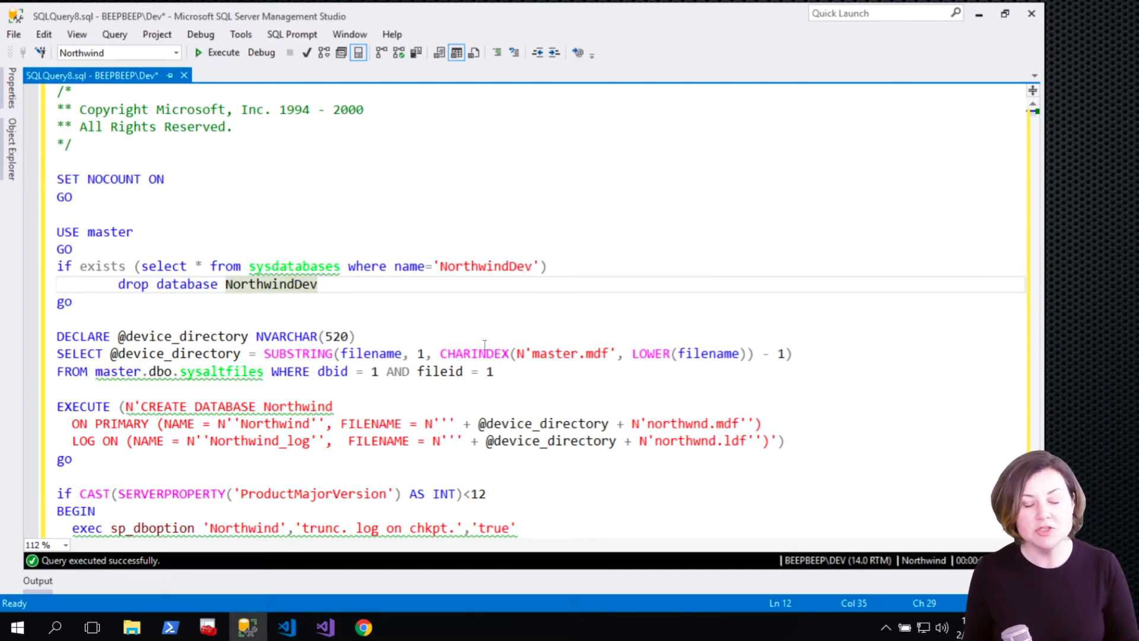
Step: In the CREATE DATABASE statement, set the database name to NorthwindDev and the file names to northwnddev.mdf and northwnddev.ldf
scroll(528, 389, down, 1)
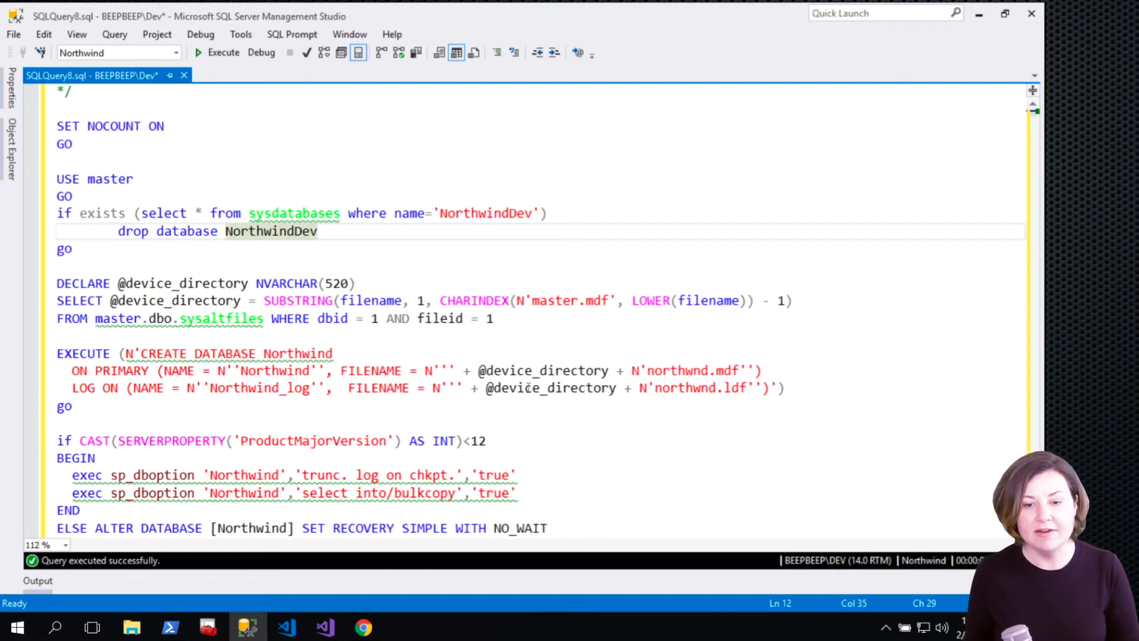
click(710, 370)
text(dev)
click(716, 384)
text(dev)
click(334, 354)
text(Dev)
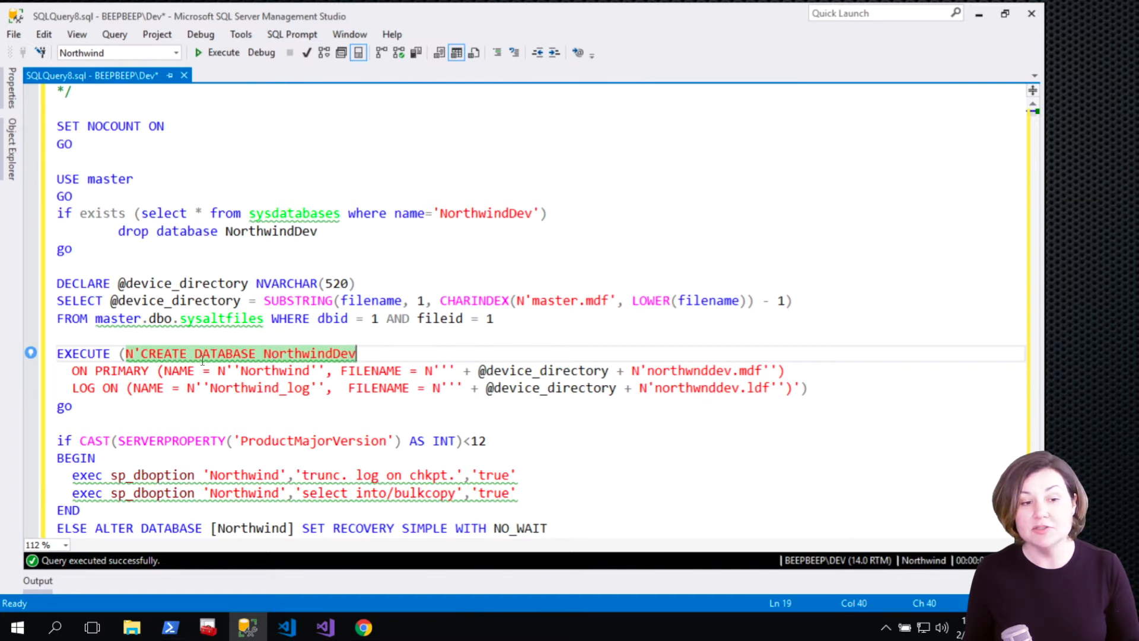
click(305, 373)
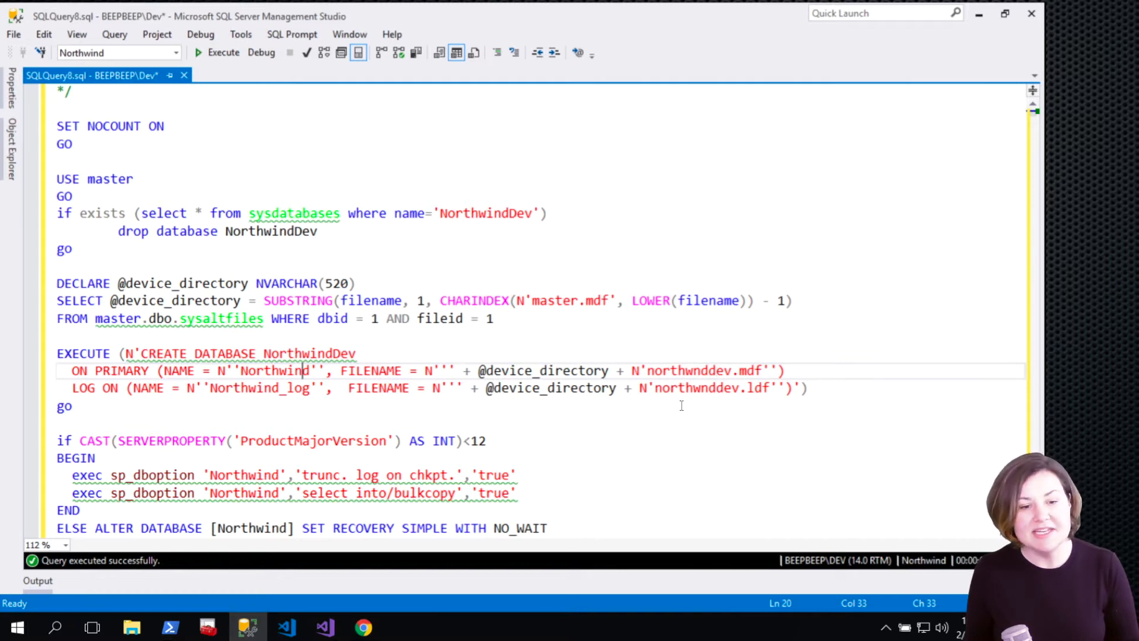
scroll(528, 425, down, 1)
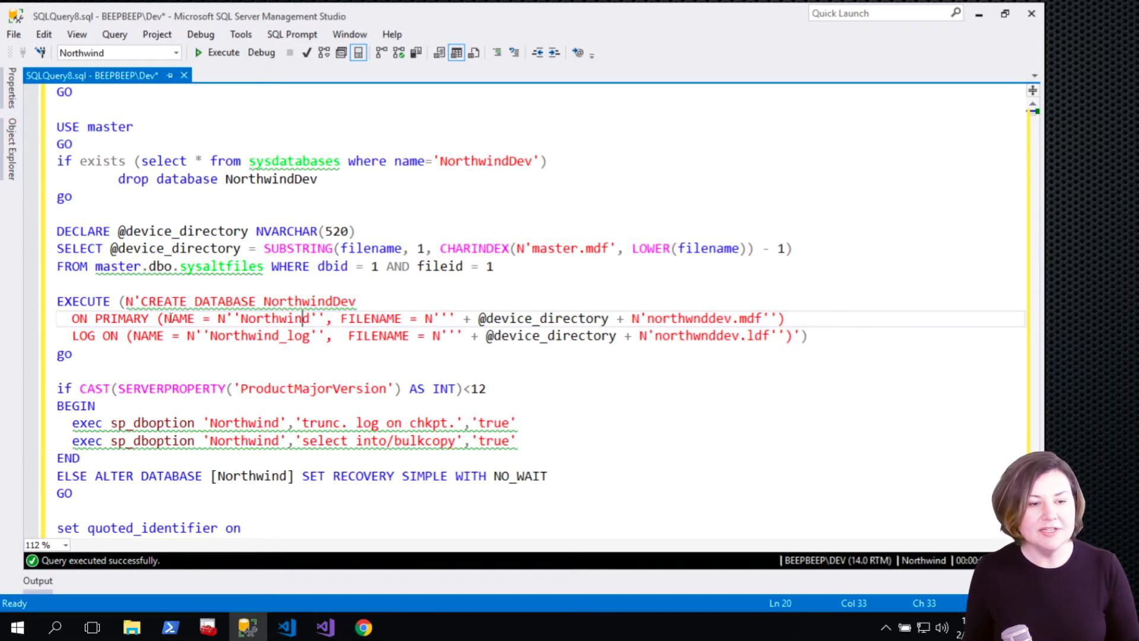
Step: Change the logical file names in the CREATE DATABASE statement to NorthwindDev and NorthwindDev_log
key(Right)
text(Dev)
click(278, 337)
text(Dev)
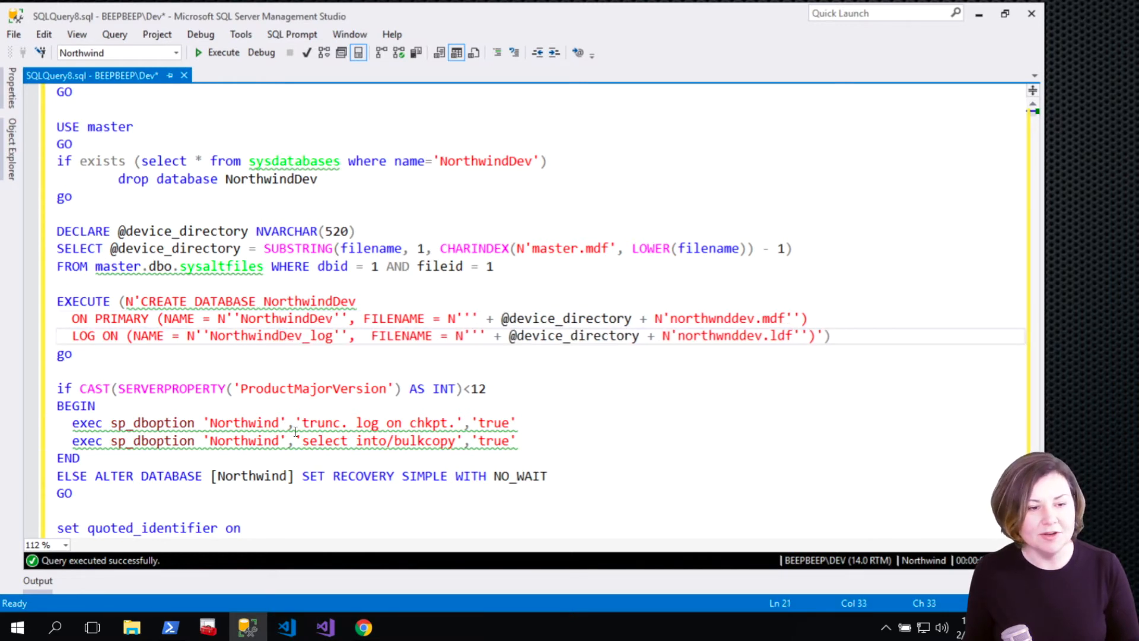
Step: Change the database name to NorthwindDev in both sp_dboption calls and in the ALTER DATABASE recovery statement
click(295, 426)
text(Dev)
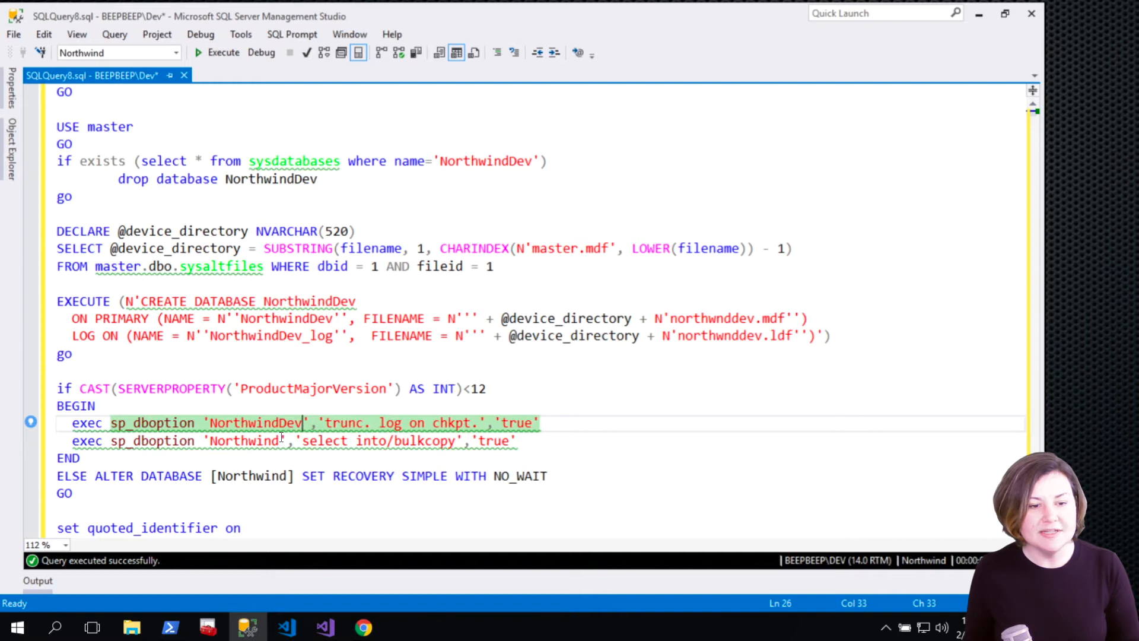
click(282, 440)
text(Dev)
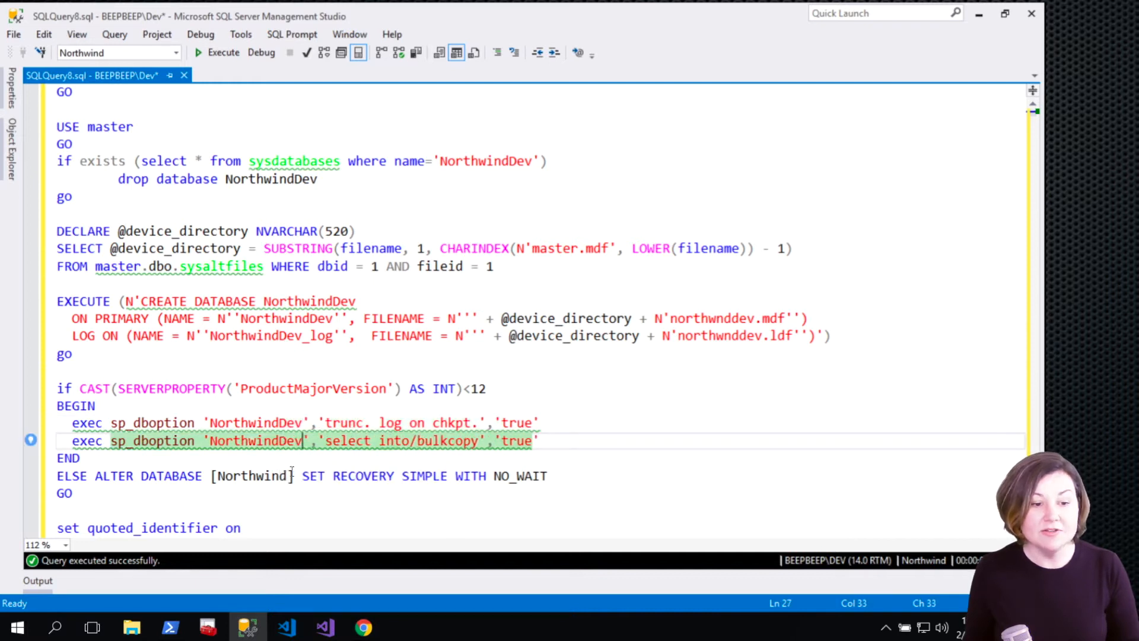
click(292, 475)
text(Dev)
Step: Change the use statement after SET DATEFORMAT to "NorthwindDev" and execute the whole script
scroll(286, 449, down, 2)
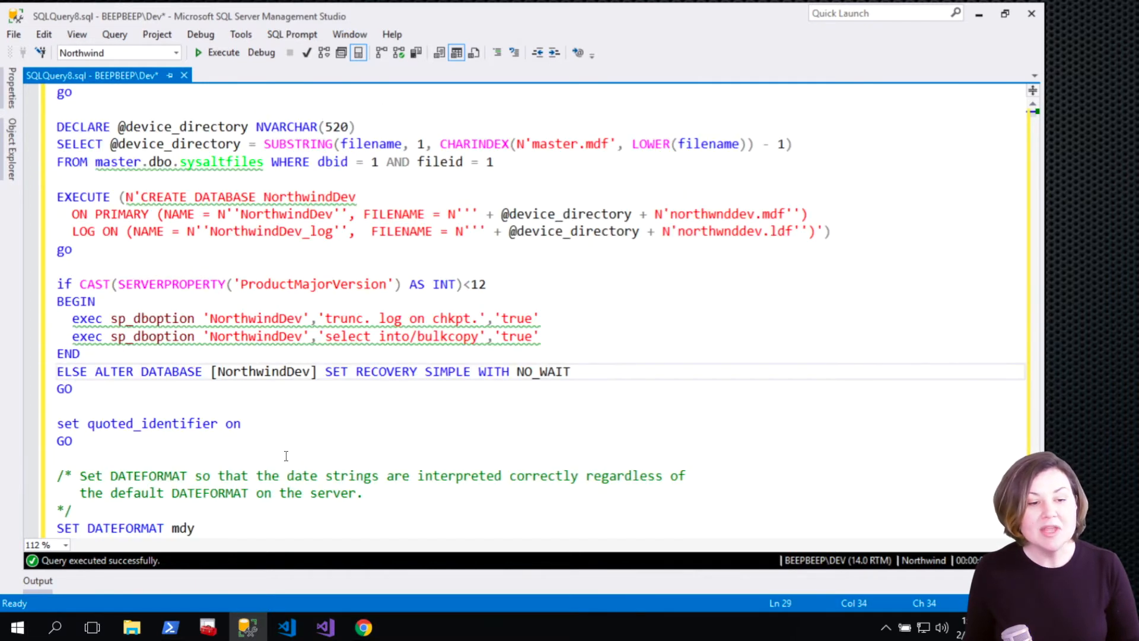
scroll(286, 456, down, 2)
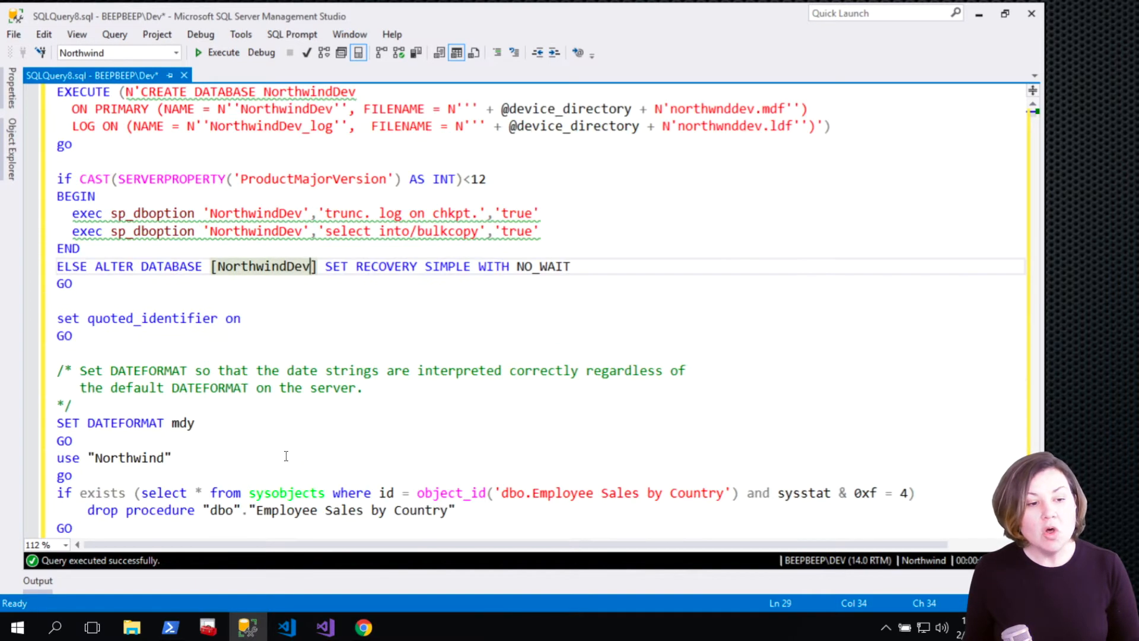
scroll(186, 351, down, 1)
scroll(162, 374, down, 1)
click(175, 353)
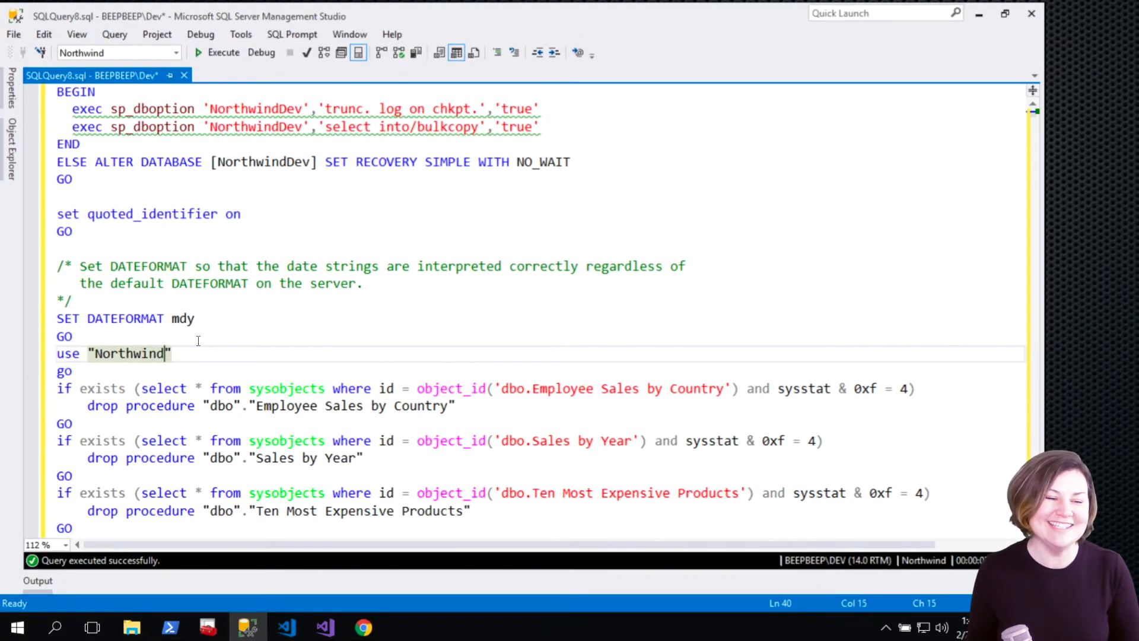
text(Dev)
click(203, 336)
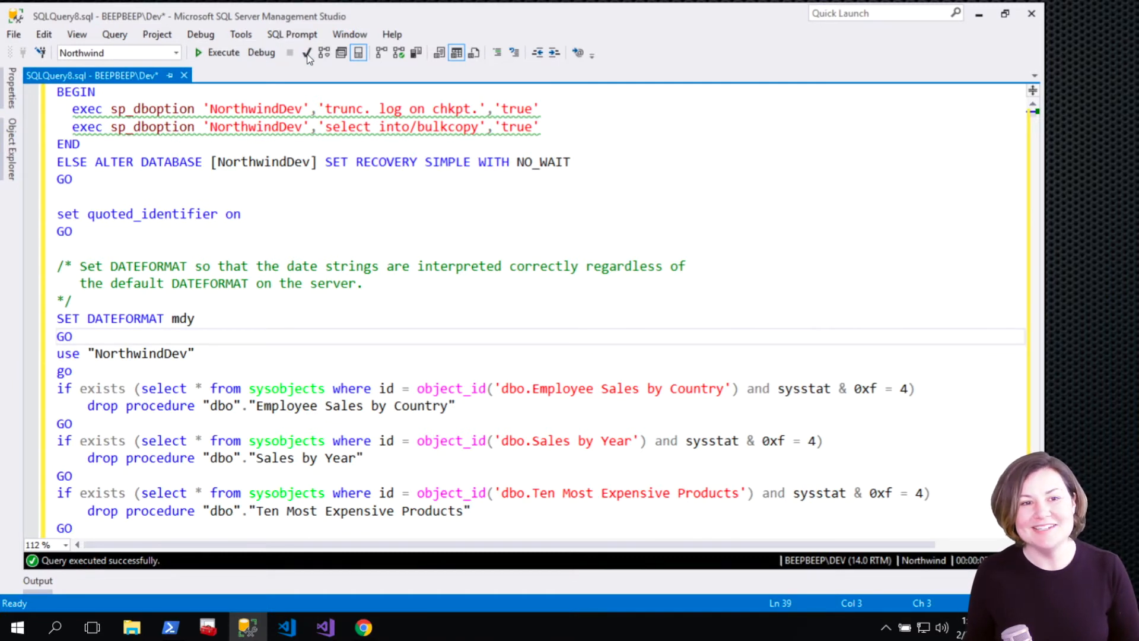
key(F5)
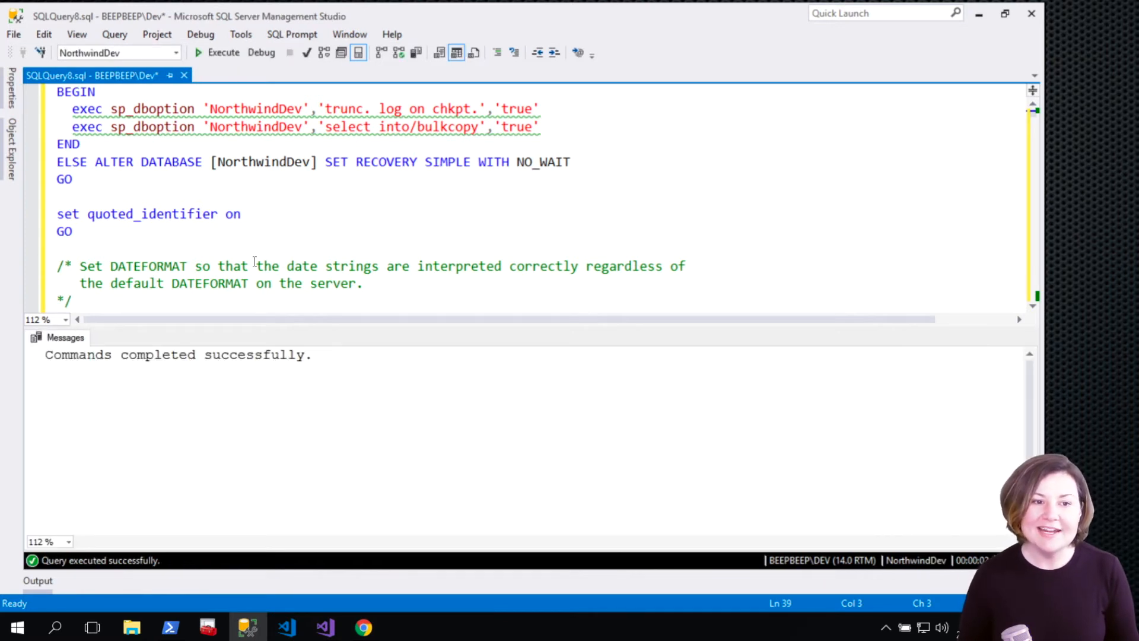
Step: Pin Object Explorer open and refresh the Databases folder
click(11, 149)
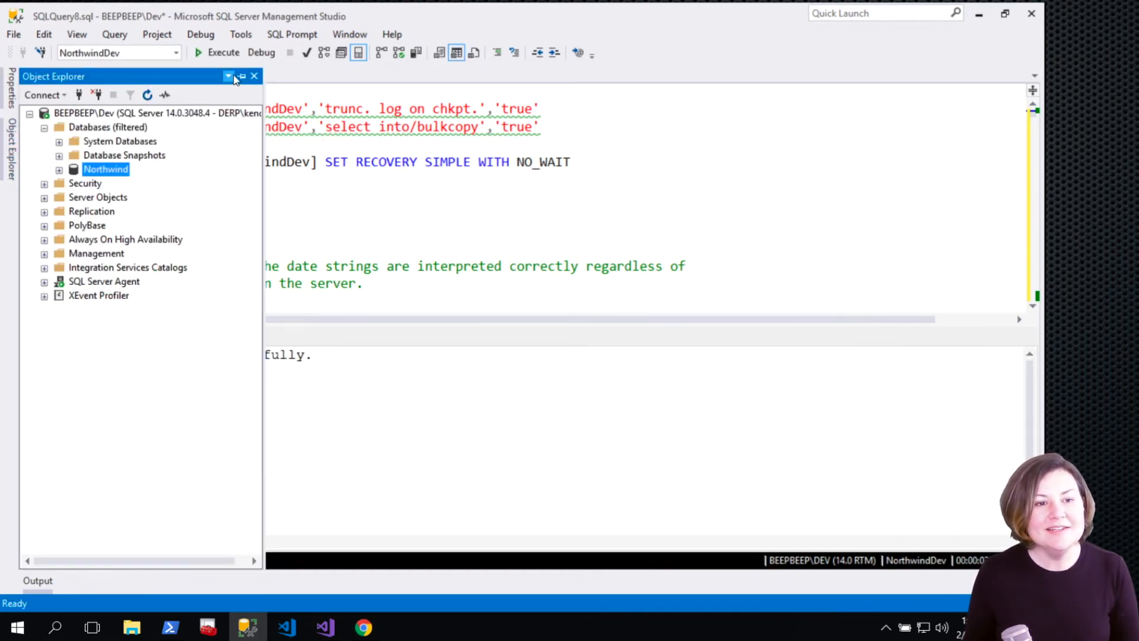
click(242, 76)
click(107, 128)
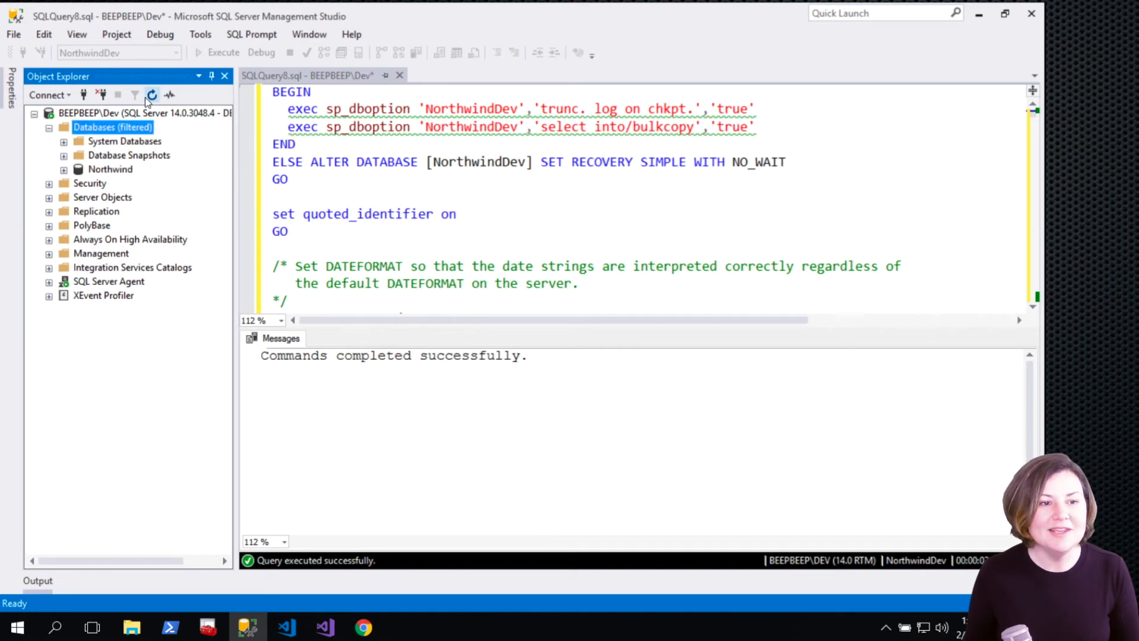
click(153, 98)
Step: Expand the NorthwindDev database and its Tables folder to review the tables
click(113, 183)
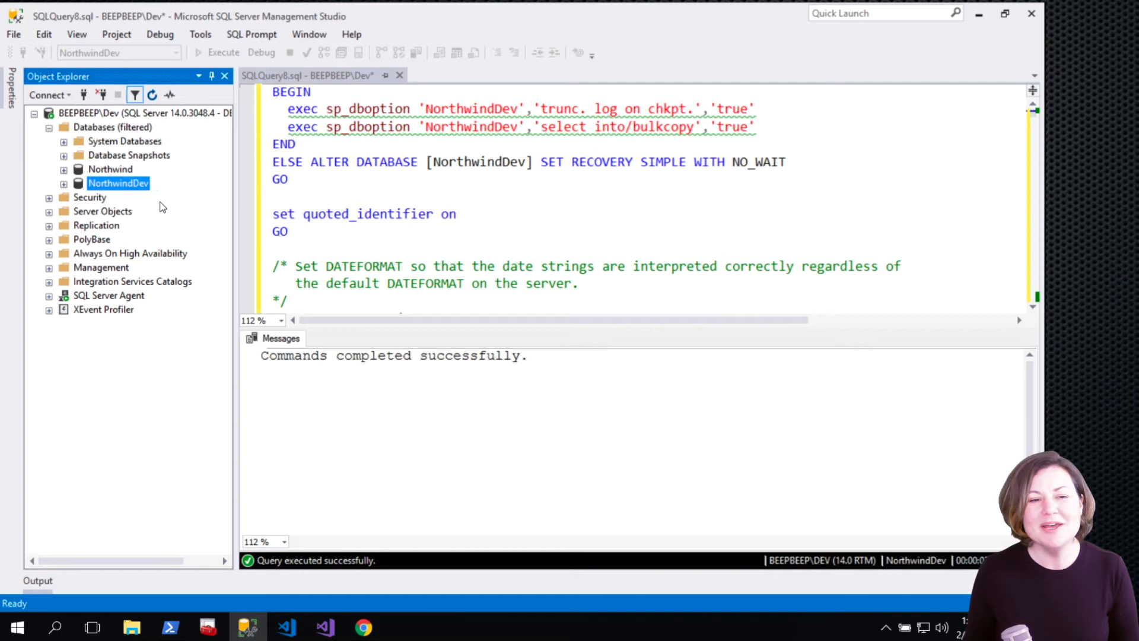
click(63, 184)
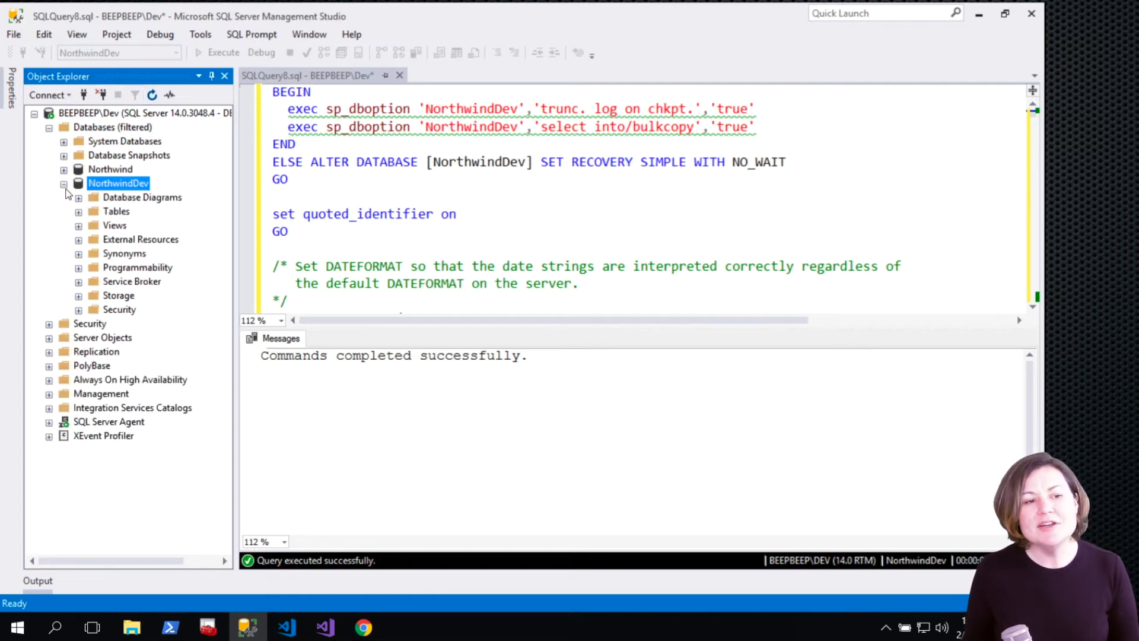
click(79, 212)
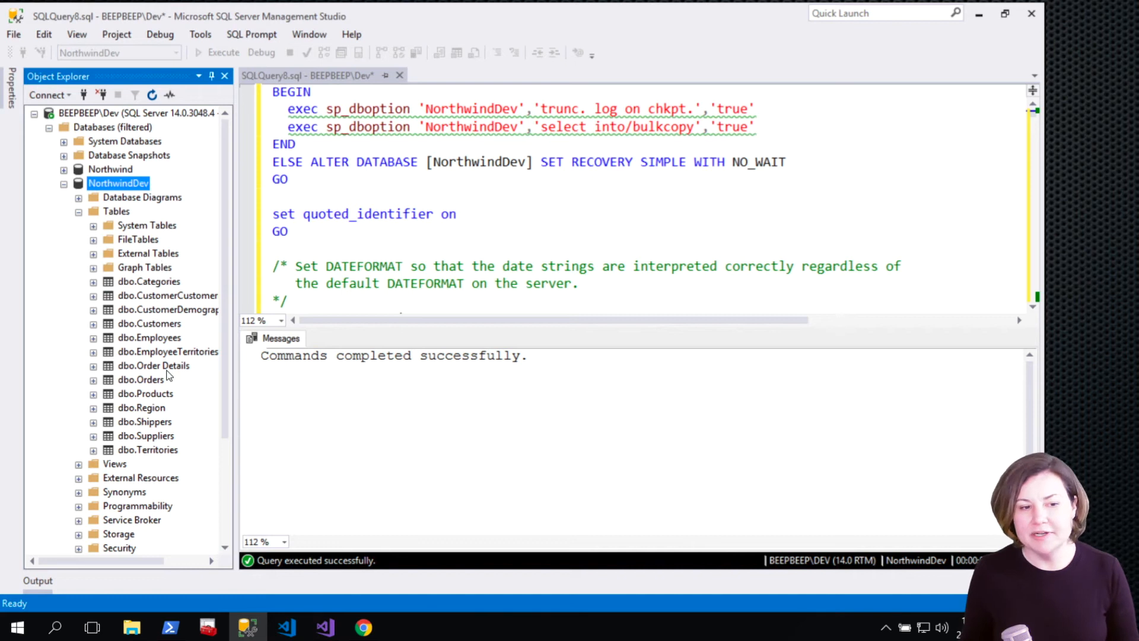
Step: Delete the whole script from the query and expand the indexes of the dbo.Customers table in NorthwindDev
click(349, 213)
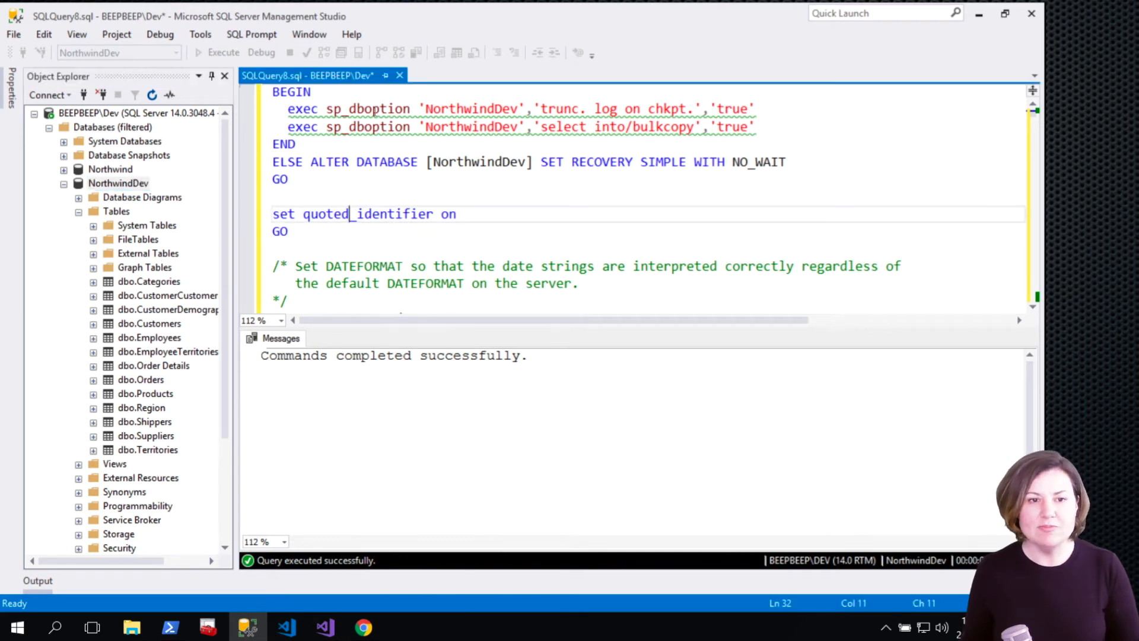
key(ctrl+a)
key(Delete)
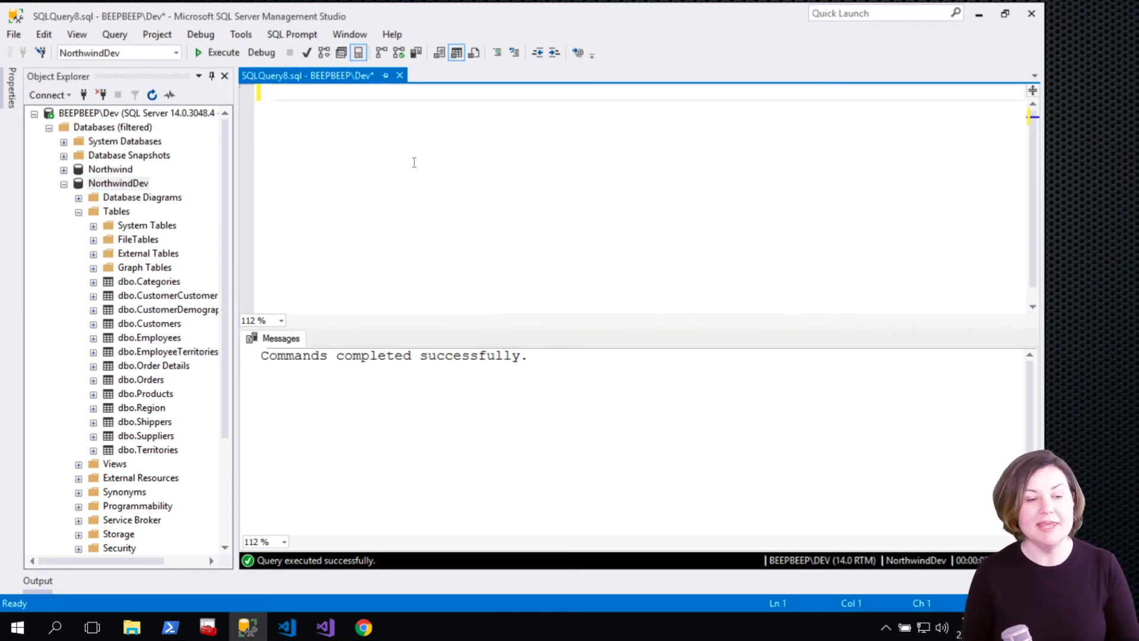
click(93, 325)
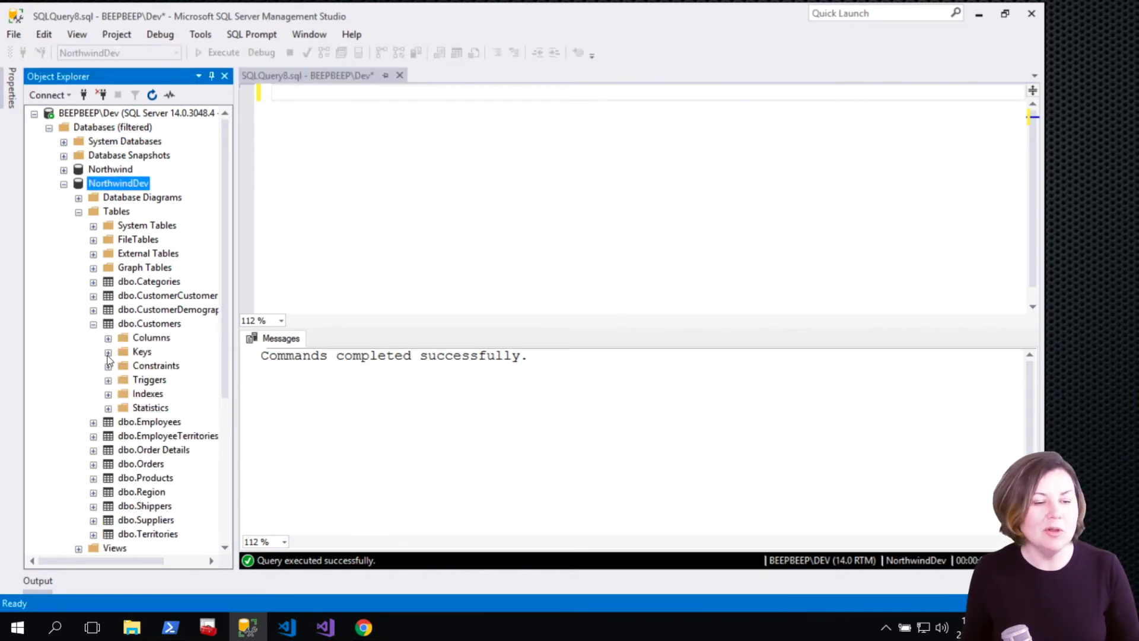
click(108, 394)
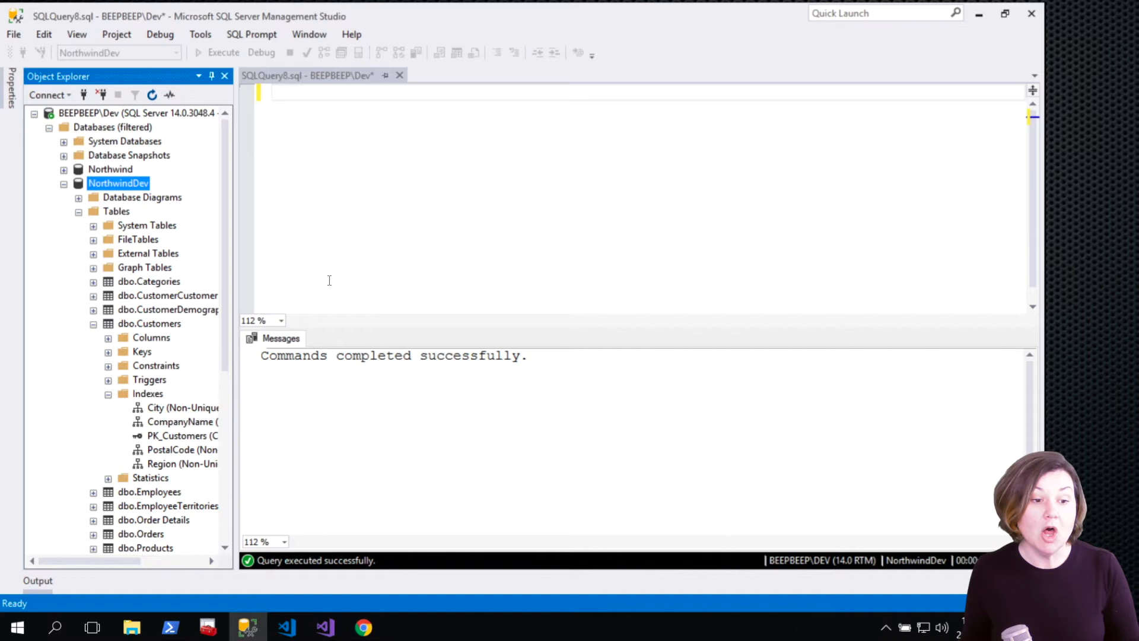
Step: Begin a CREATE INDEX statement for ix_doyouseeme on the dbo.Customers table in the empty query
click(351, 225)
text(create index ix_doyouseeme on)
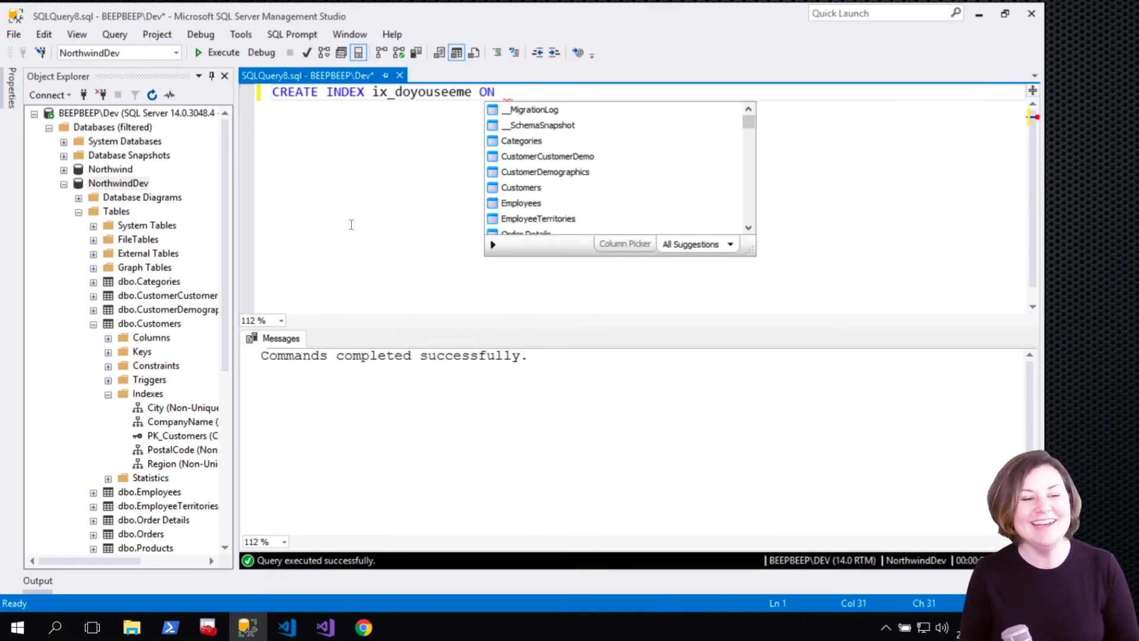
text( dbo.Cu)
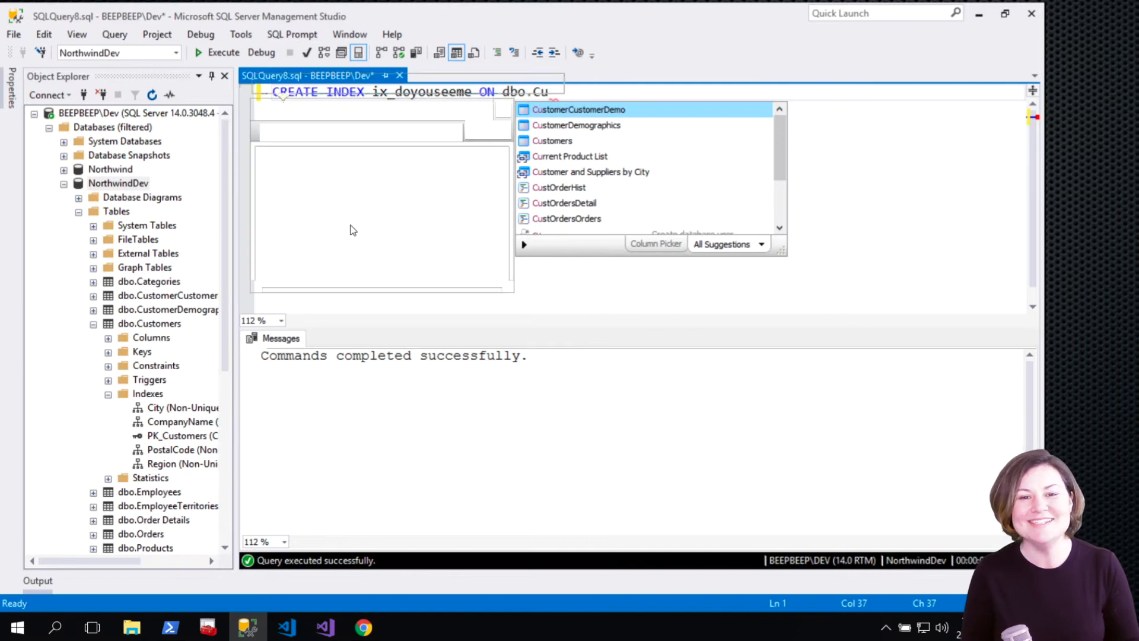
key(Down)
key(Down)
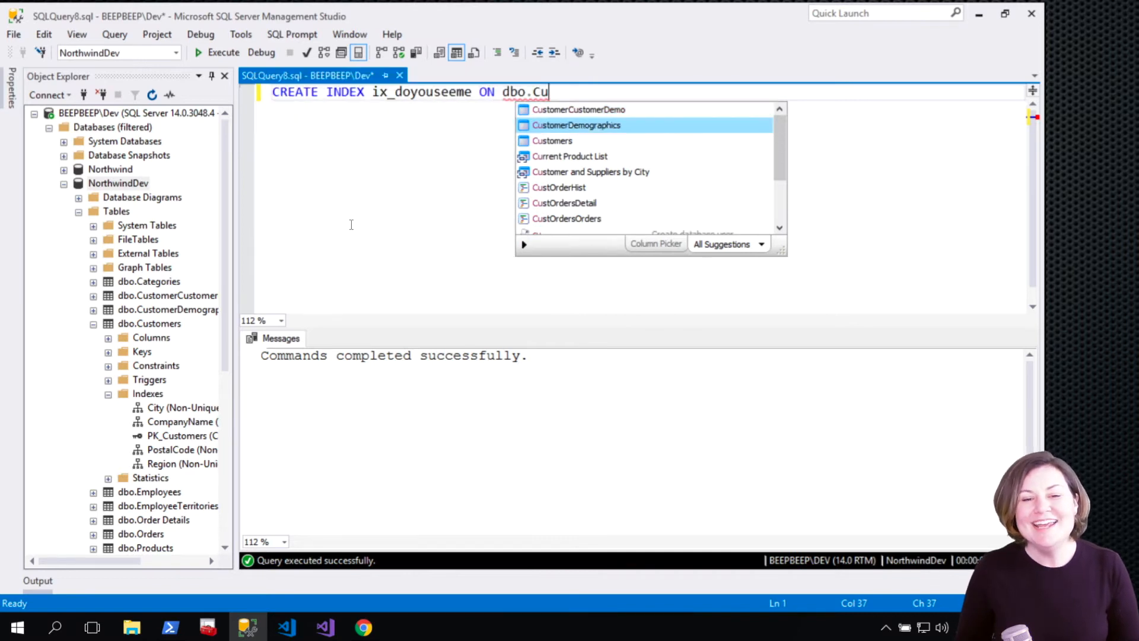
key(Tab)
text(()
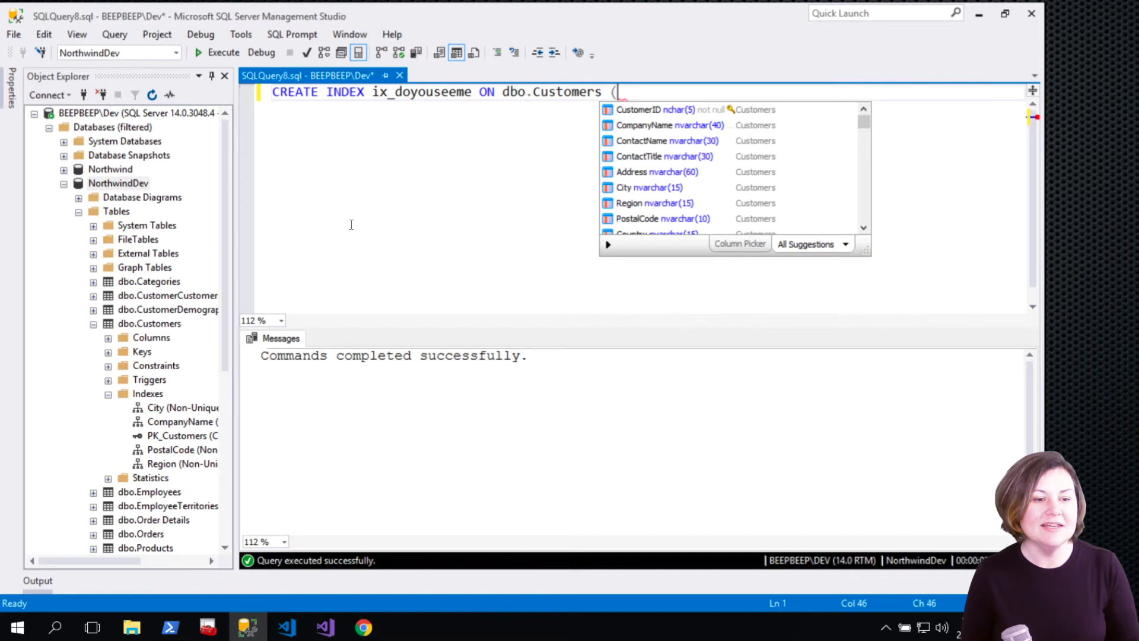
Step: Complete the index statement with City as key column and PostalCode as included column, and execute it
text(City)
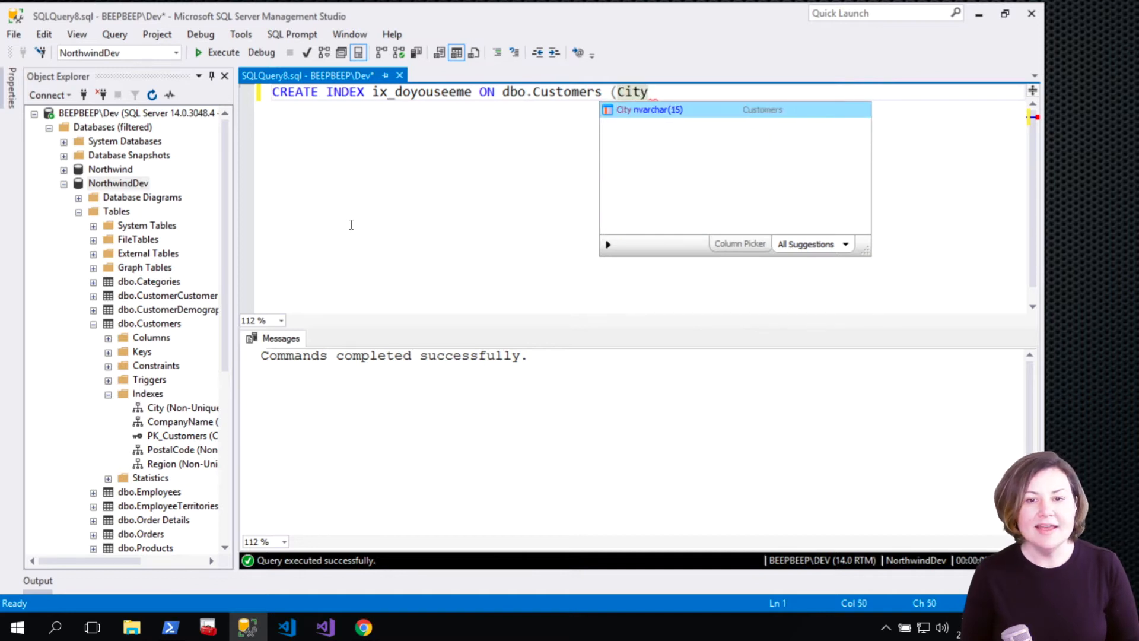
text() IN)
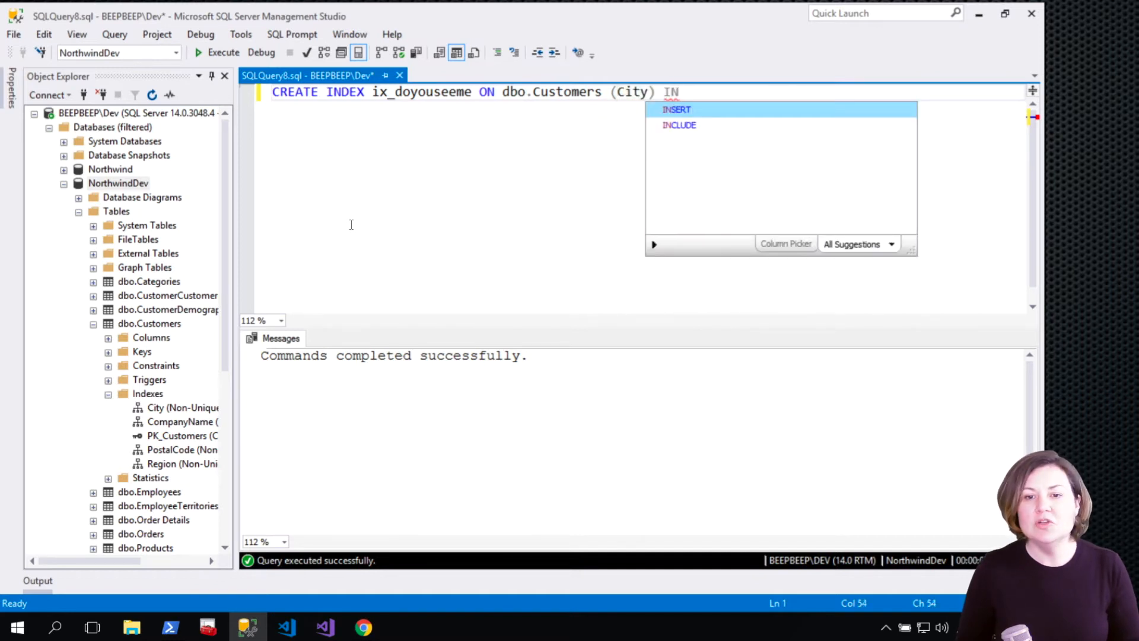
key(Down)
key(Tab)
text((Post)
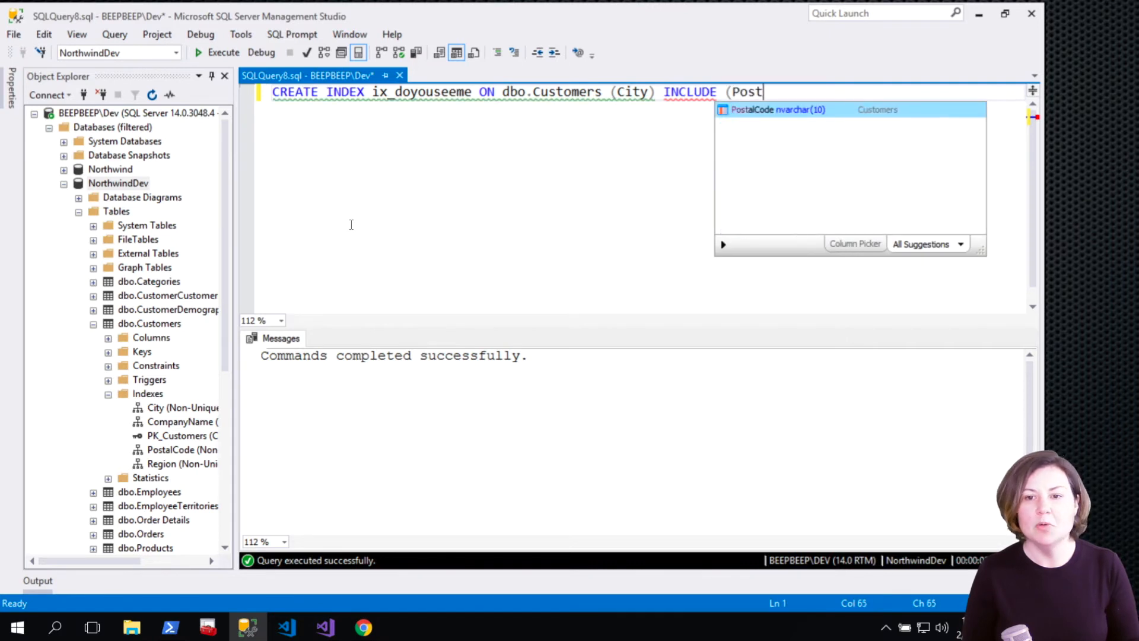
key(Tab)
text())
key(shift+F5)
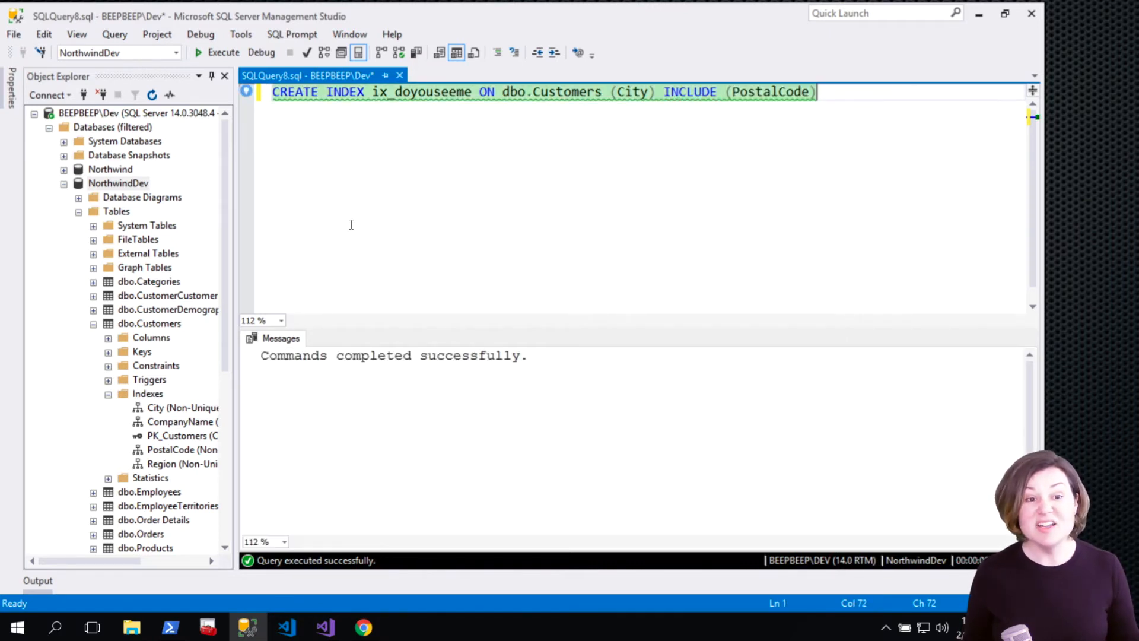
key(ctrl+1)
click(146, 68)
drag(172, 124, 242, 125)
key(Escape)
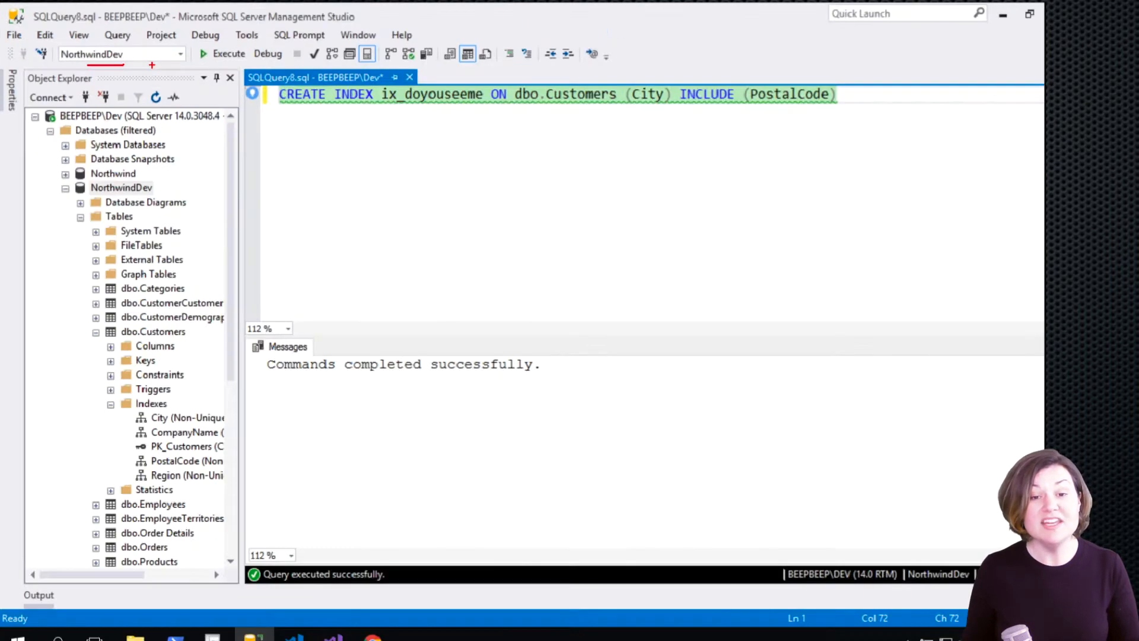
Step: Collapse NorthwindDev, select the Northwind database and close the query without saving it
click(64, 185)
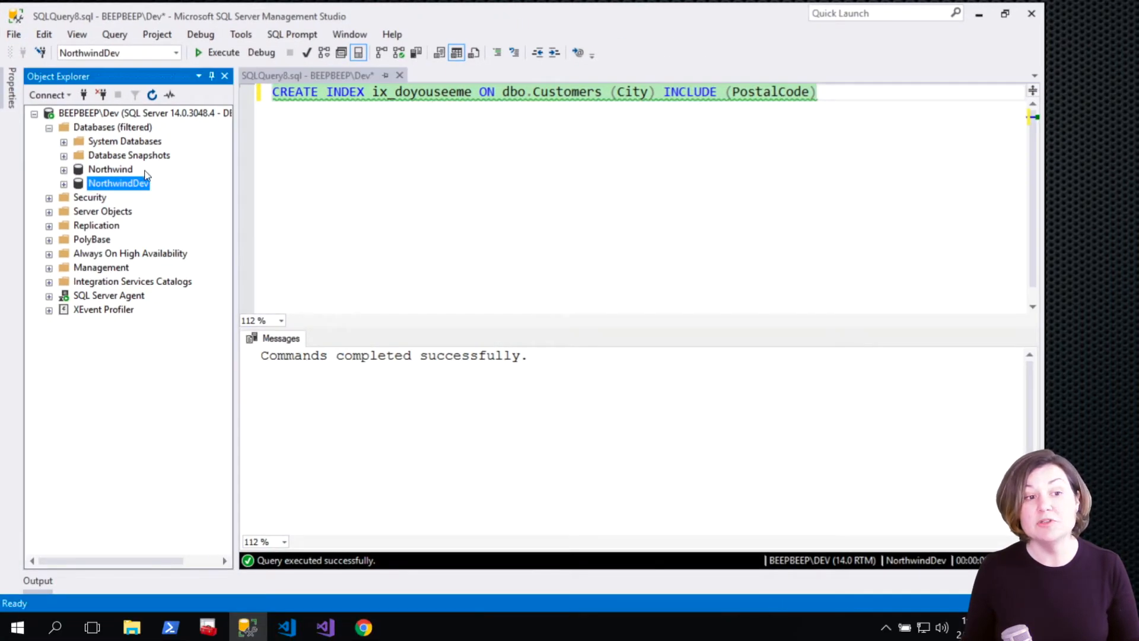
click(122, 172)
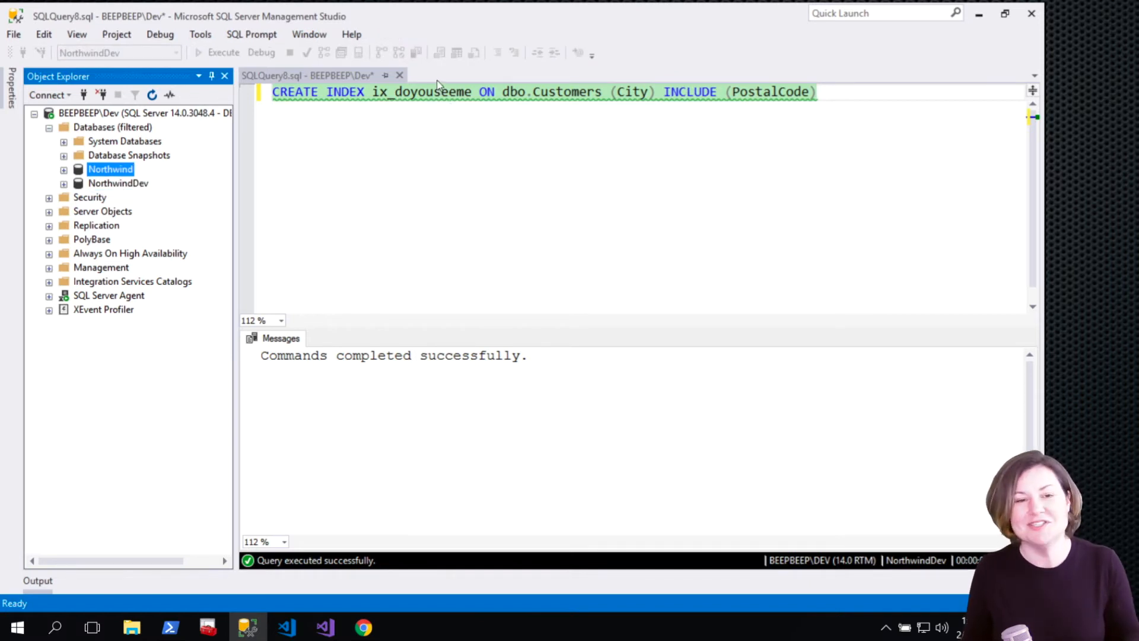
click(398, 76)
click(574, 408)
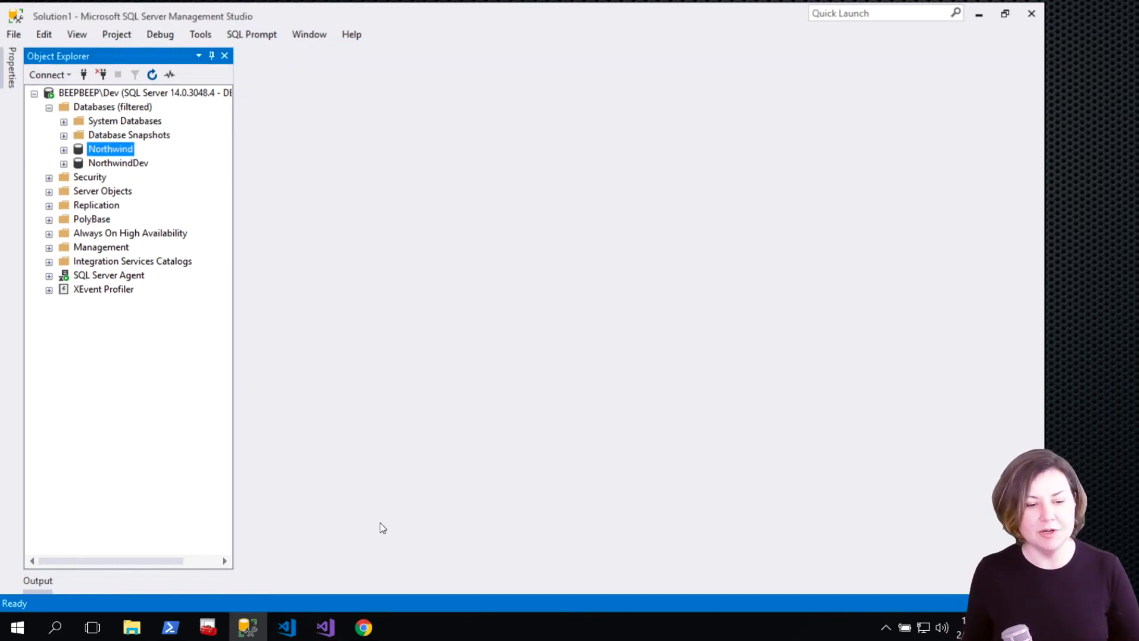
Step: Switch to Visual Studio and start a new project of the SQL Change Automation Project type
click(336, 635)
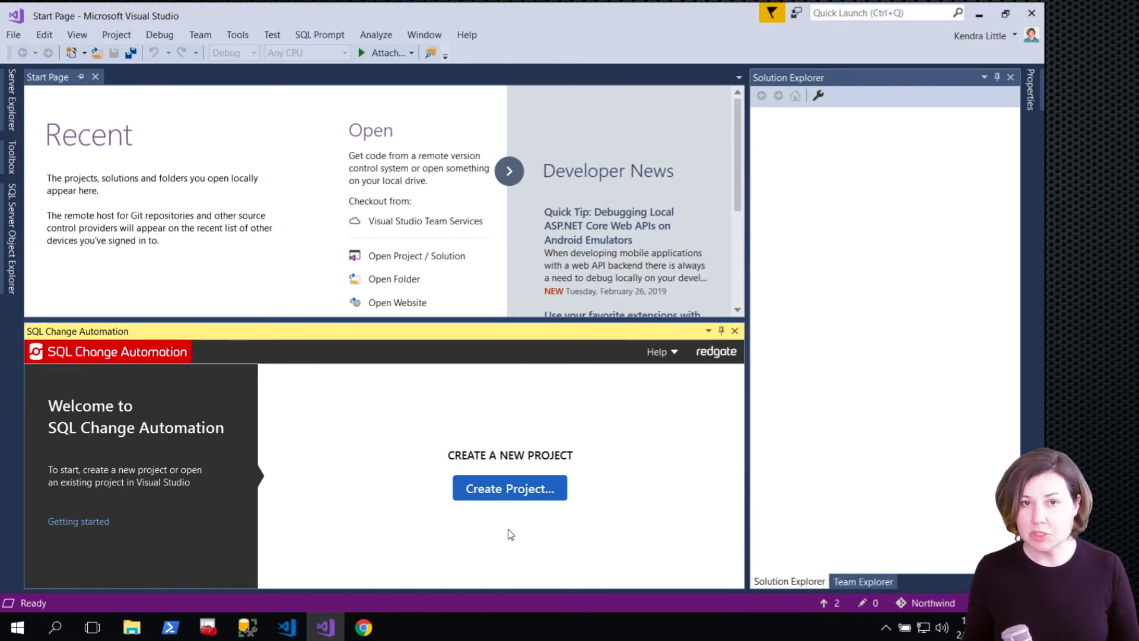
click(516, 492)
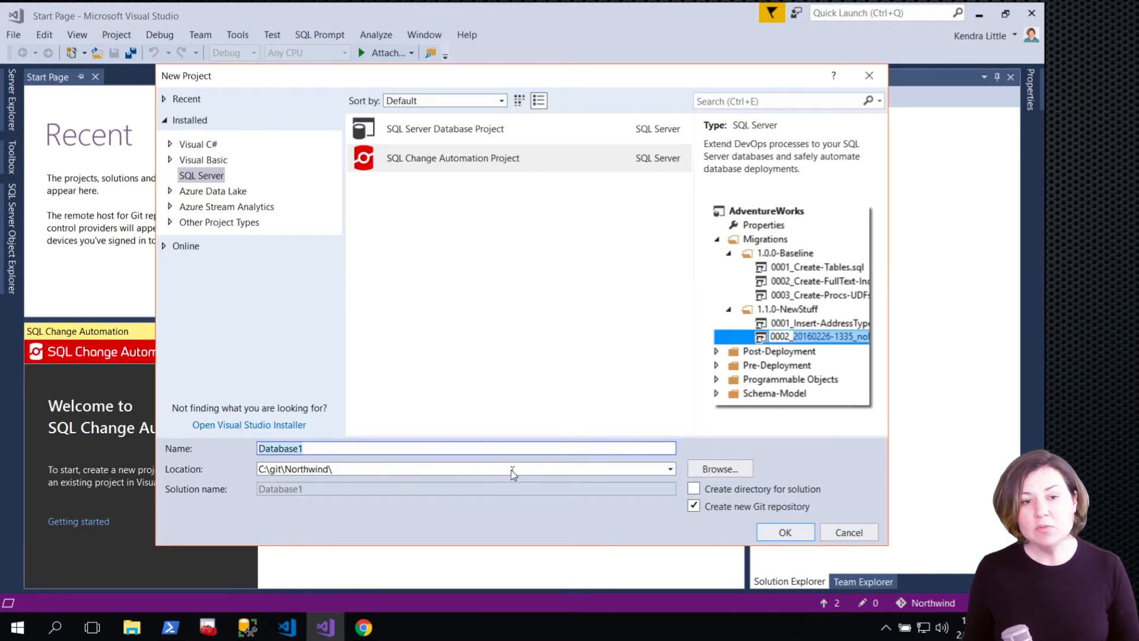
click(495, 162)
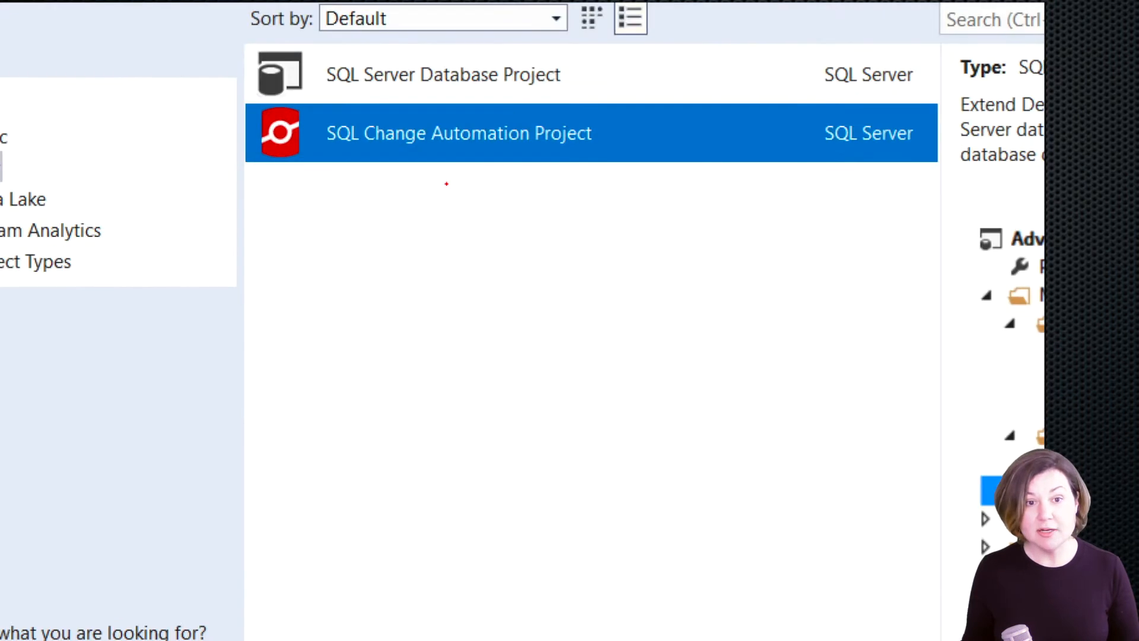
drag(405, 167, 551, 167)
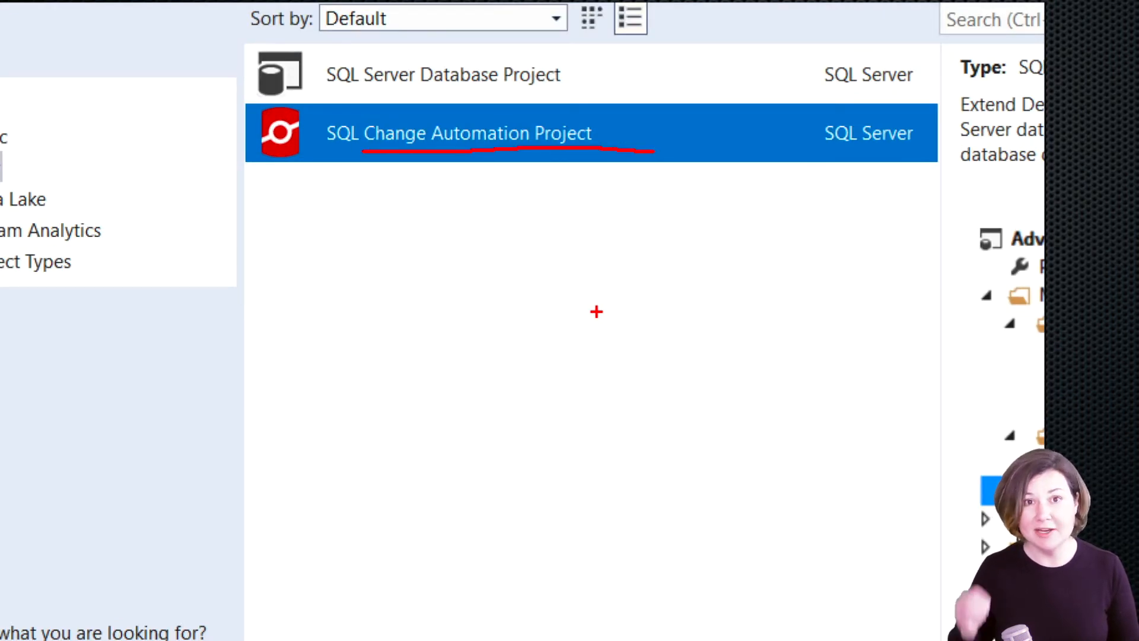
key(Escape)
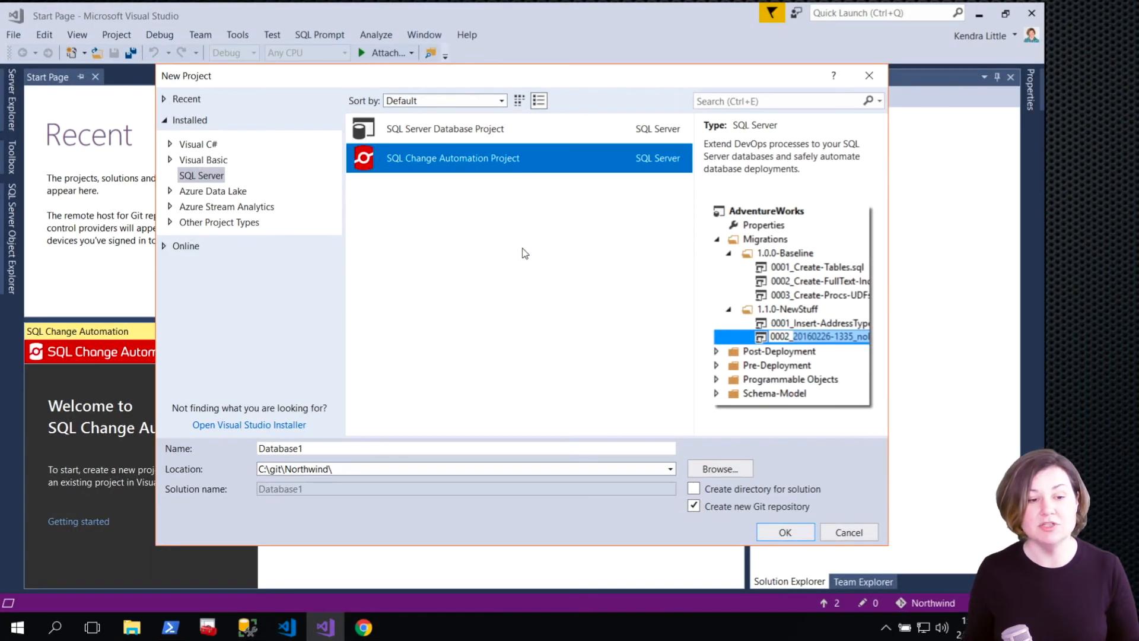
Step: Name the project Northwind, keep the location C:\git\Northwind\ with a new Git repository, and create it
click(318, 446)
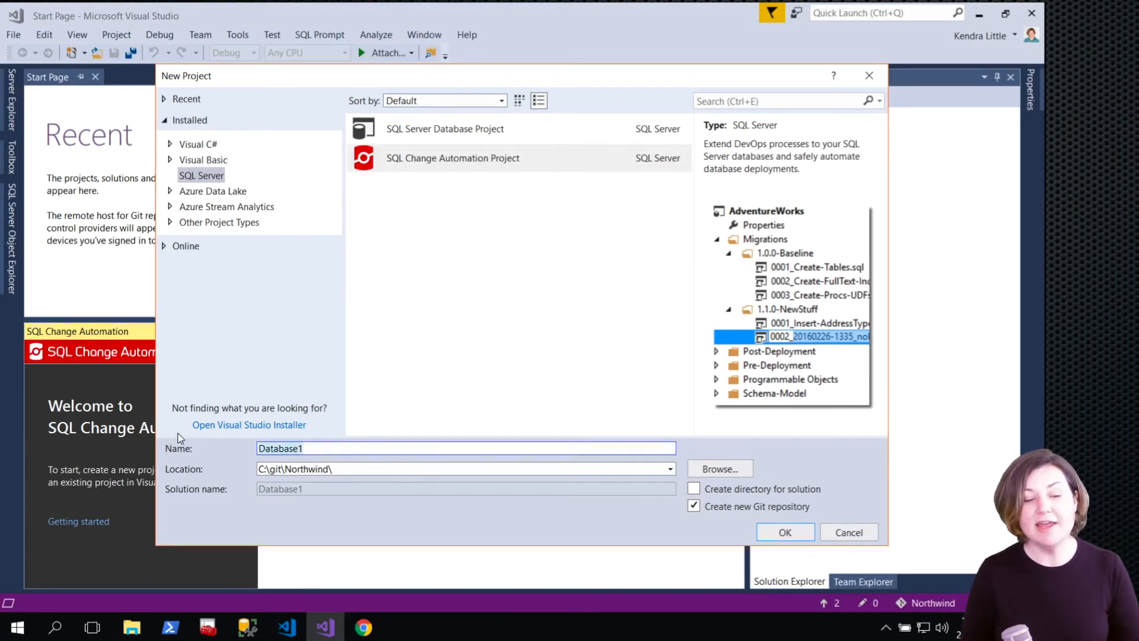
text(Northwind)
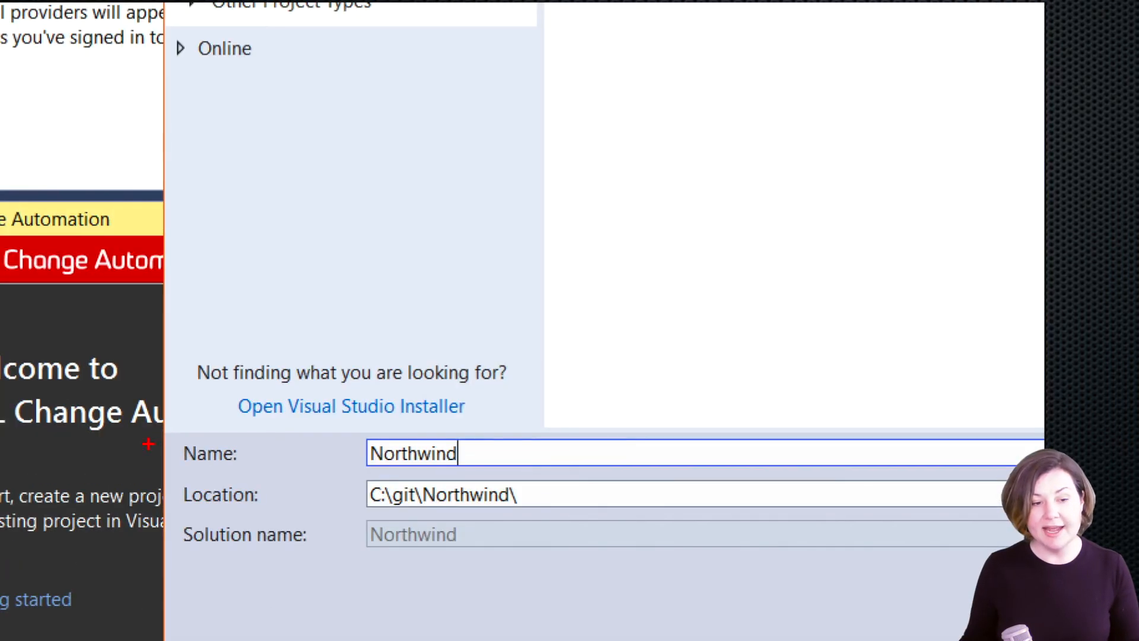
drag(367, 556, 466, 553)
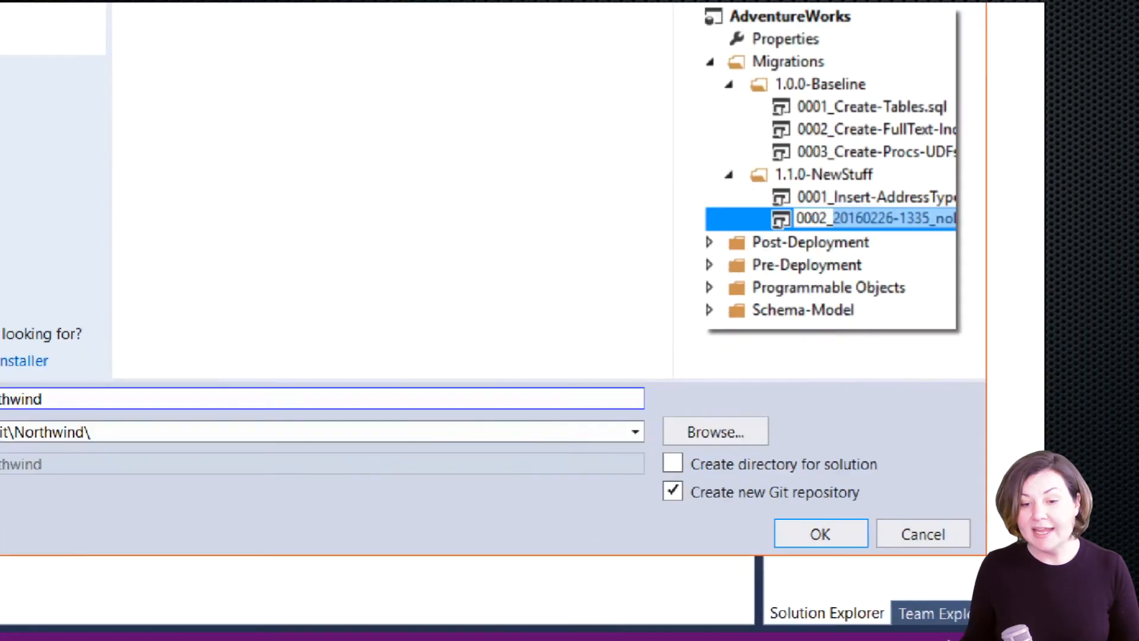
drag(715, 514, 801, 509)
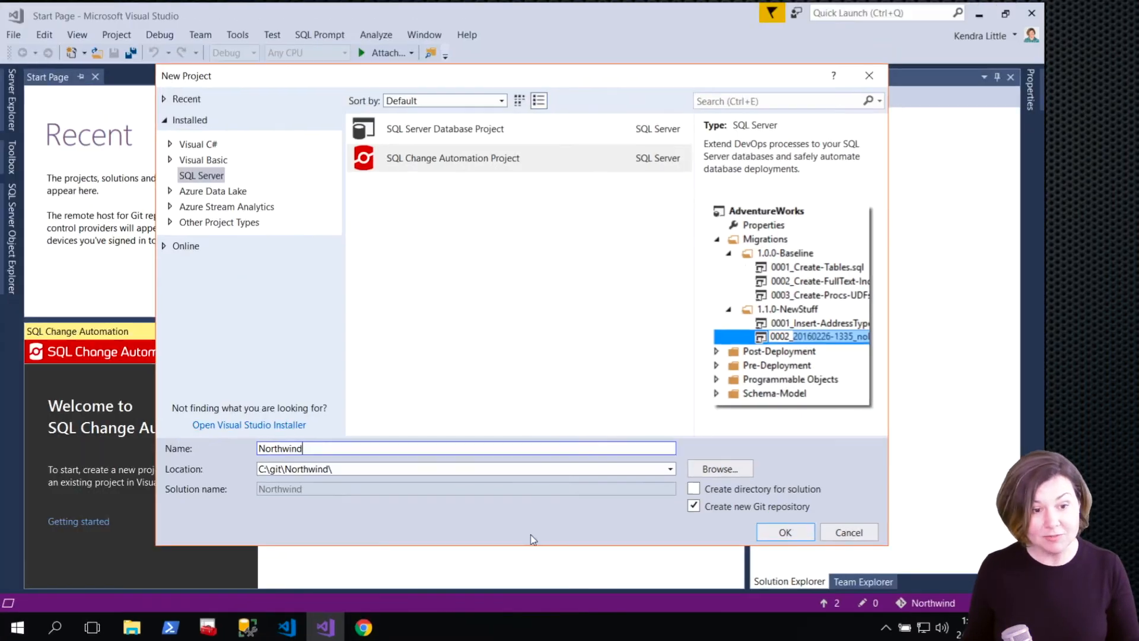
click(382, 469)
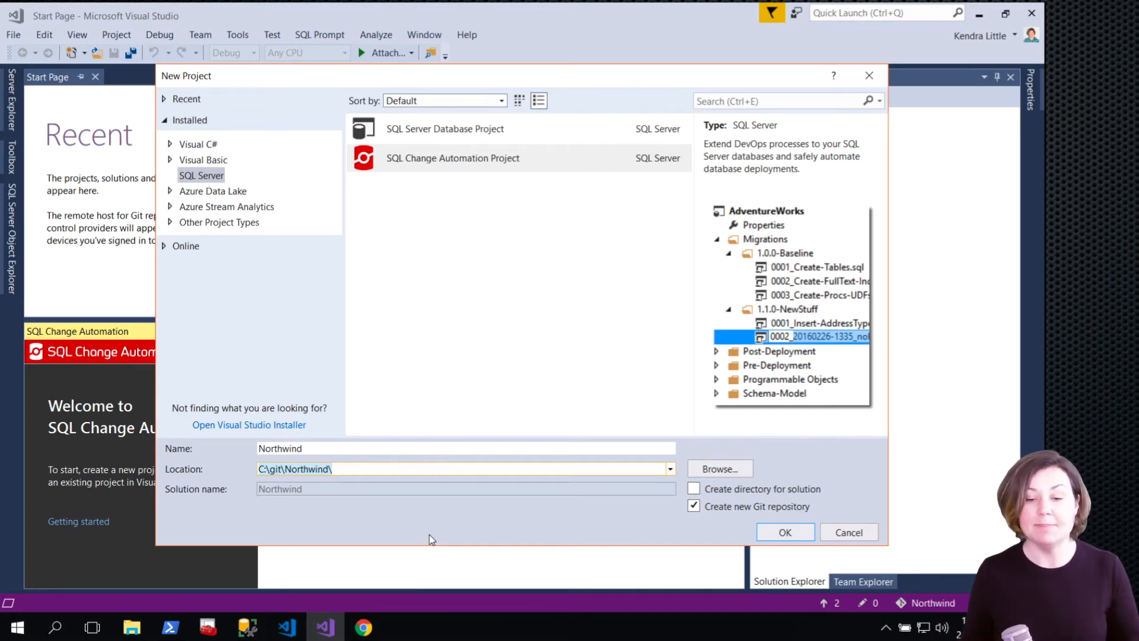
click(783, 533)
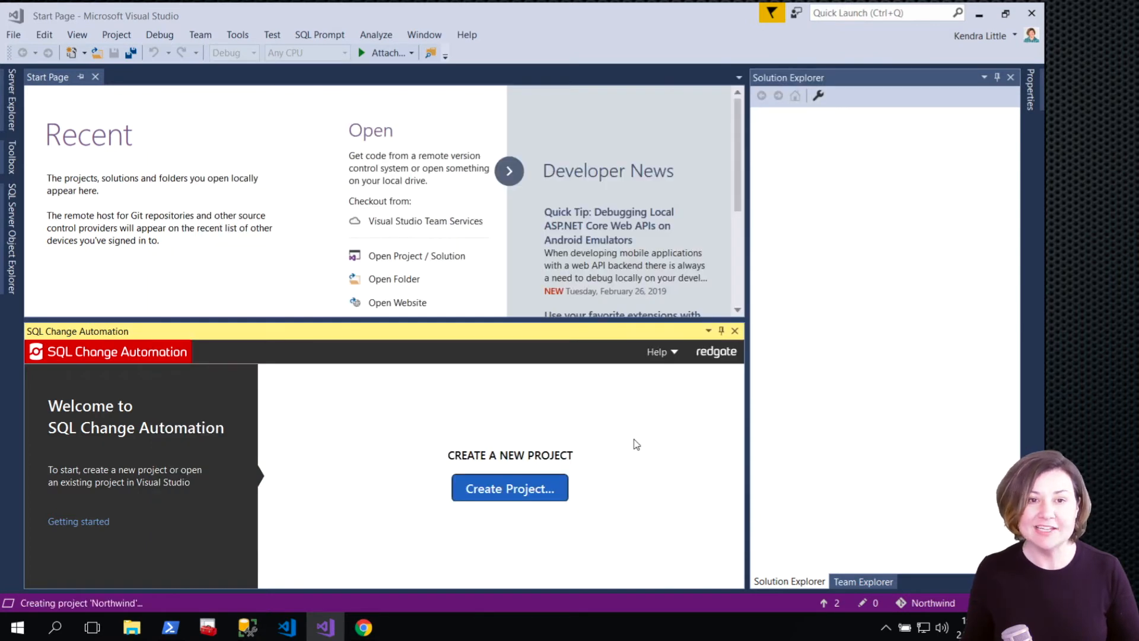